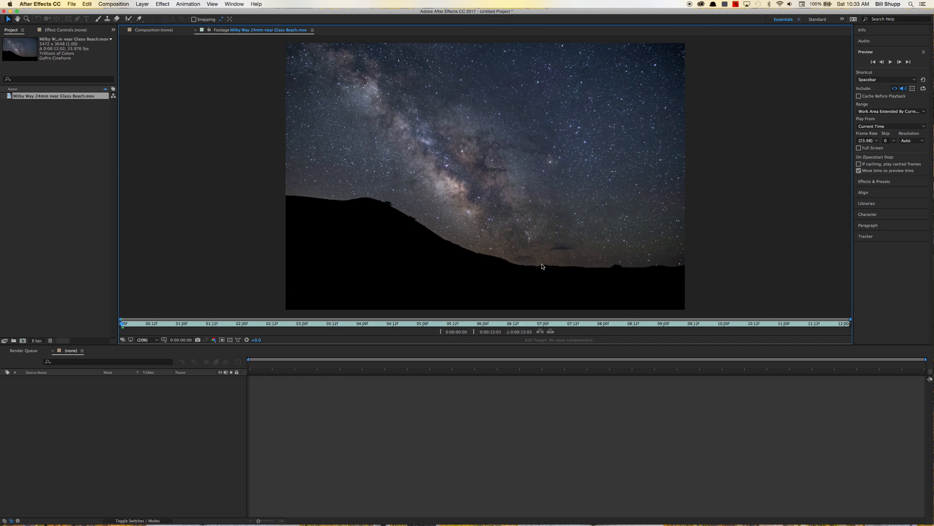
- Create a composition from the Milky Way 24mm near Glass Beach.mov footage with matching settings
left_click(56, 121)
left_click(9, 97)
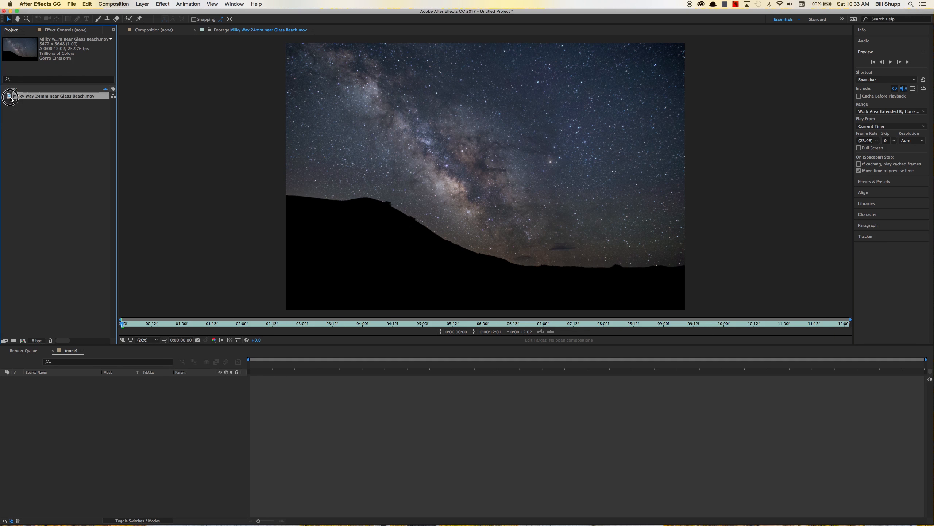
left_click_drag(9, 97, 22, 340)
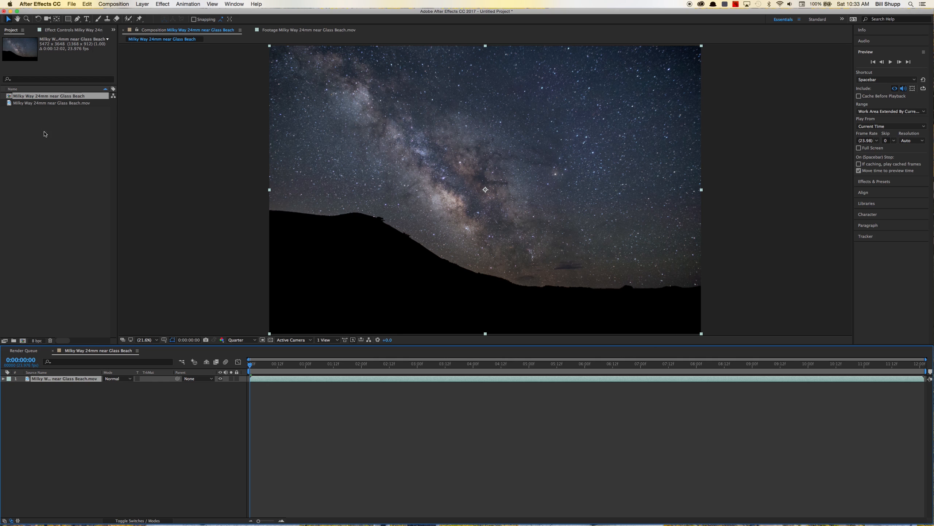
- Rename the composition as Milky Way 24mm near Glass Beach – Repair Work
right_click(77, 99)
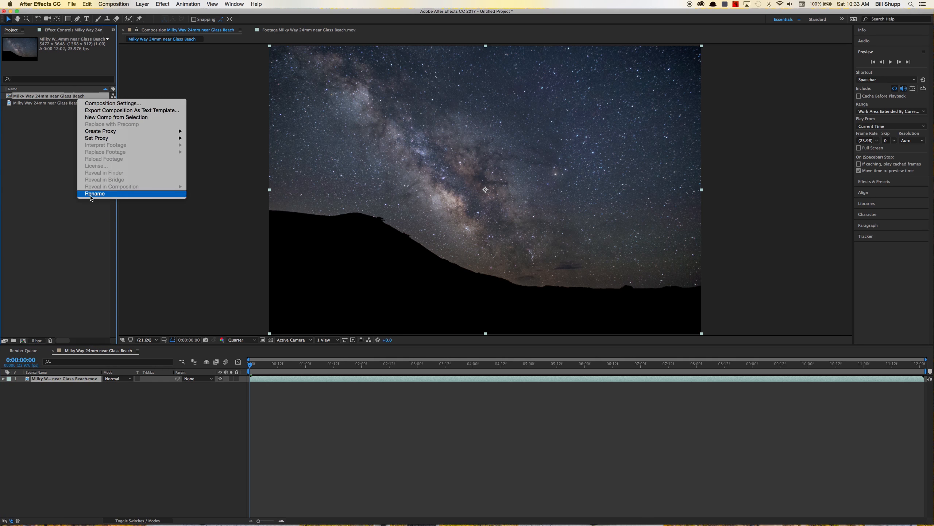
left_click(95, 193)
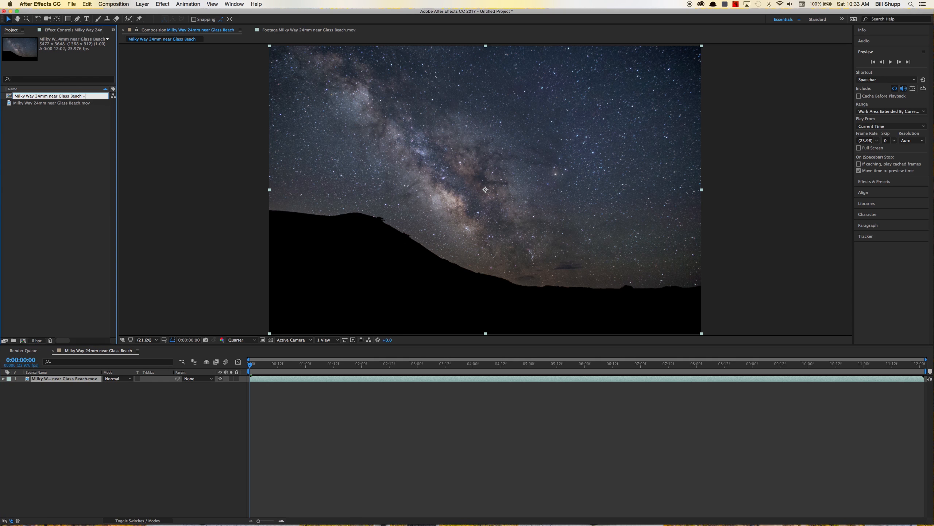
type("– Repair Work")
key("Return")
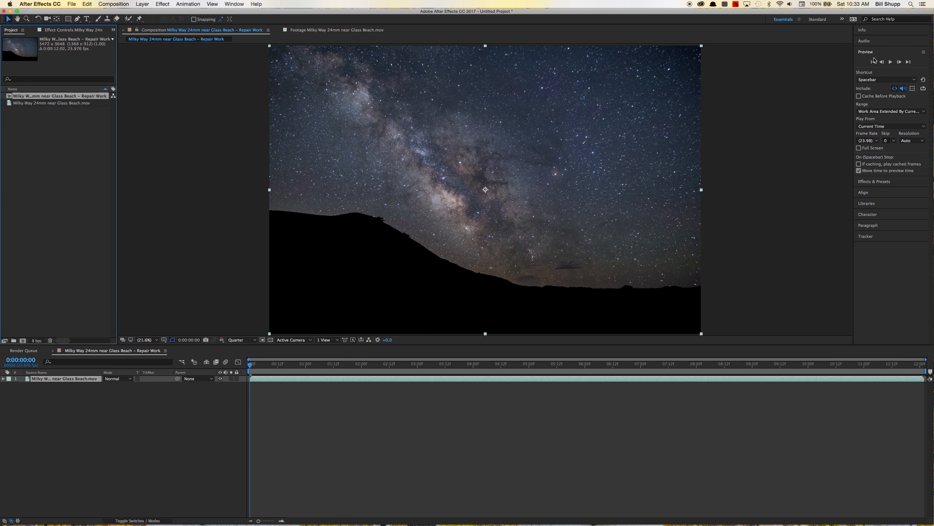
- Play the composition and step frame by frame around 0:00:01:10 to examine the frames where passing lights illuminate the foreground
left_click(891, 62)
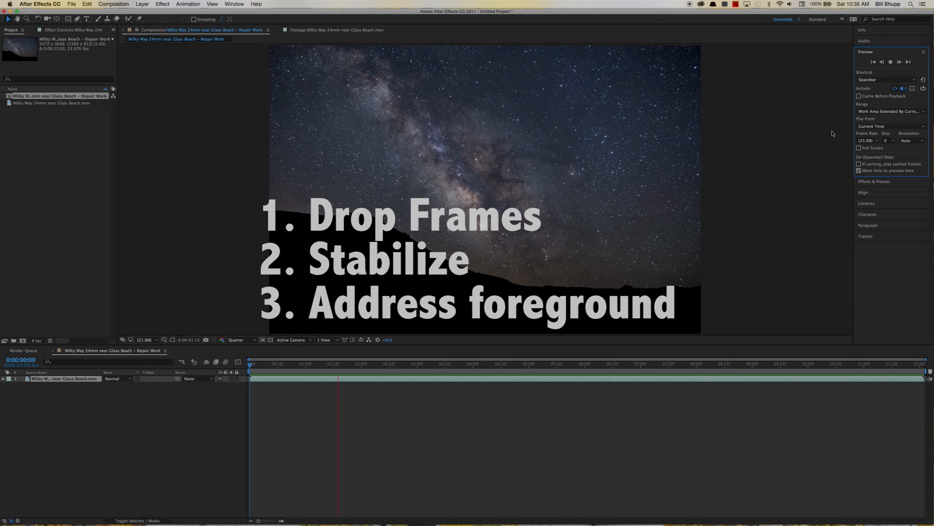
key("space")
mouse_move(488, 365)
left_mouse_down()
mouse_move(239, 375)
mouse_move(329, 375)
left_mouse_up()
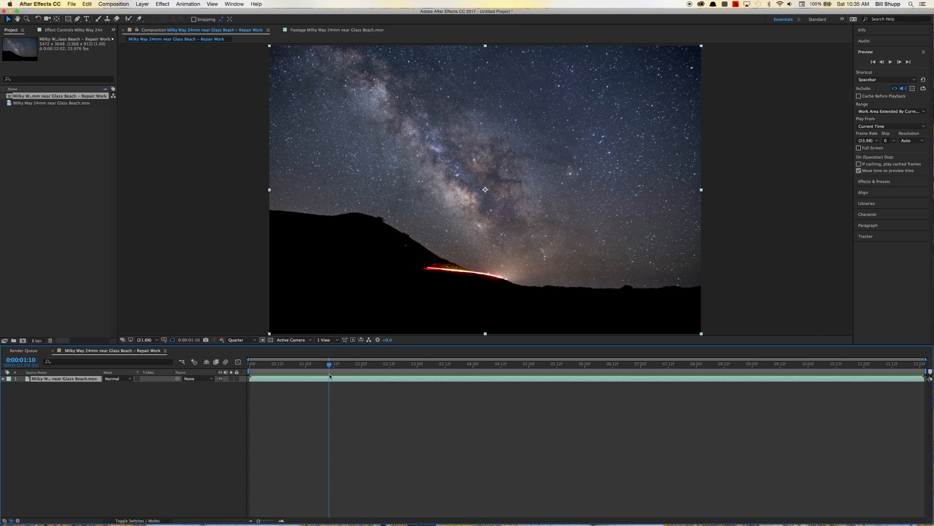
key("Page_Up")
key("Page_Up")
key("Page_Down")
key("Page_Down")
key("Page_Down")
key("Page_Down")
key("Page_Up")
key("Page_Up")
key("Page_Up")
key("Page_Up")
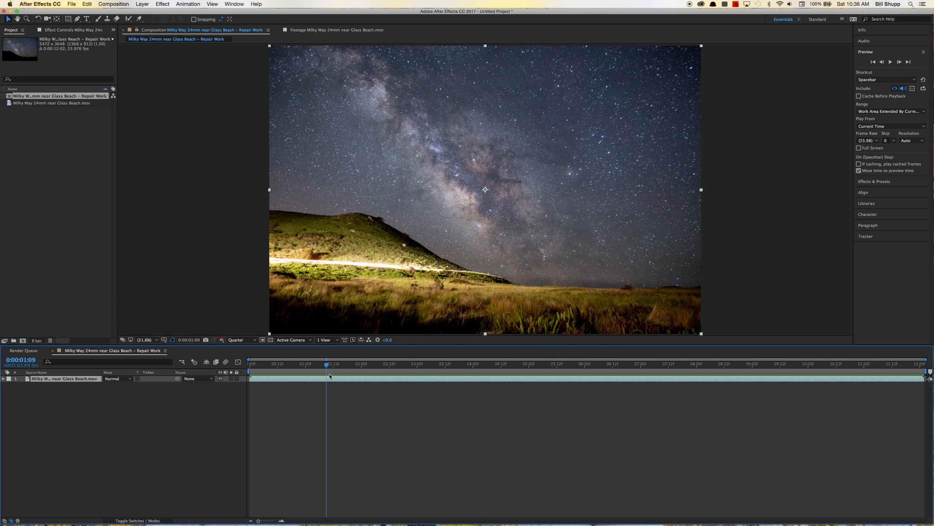
- Duplicate the footage layer and trim the lower copy to end at 0:00:01:07, just before the lit foreground frames
key("Page_Up")
key("Page_Down")
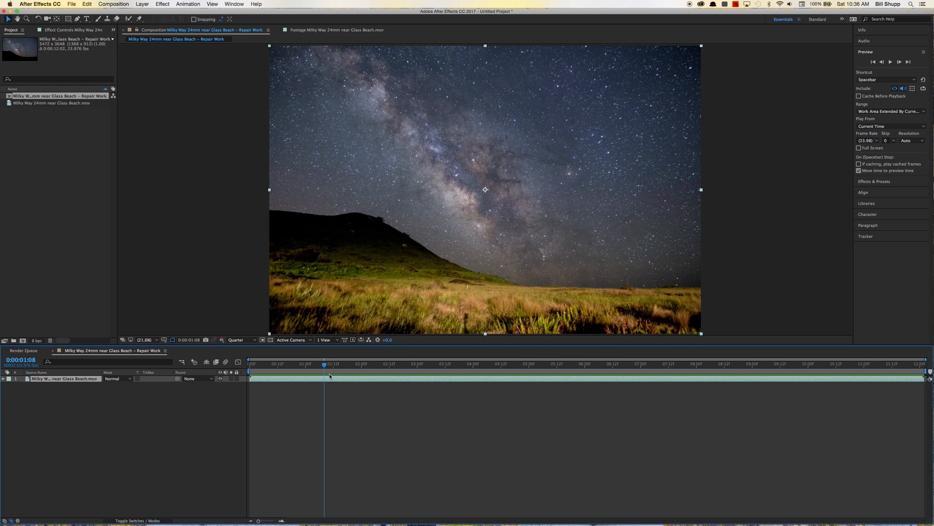
key("Page_Up")
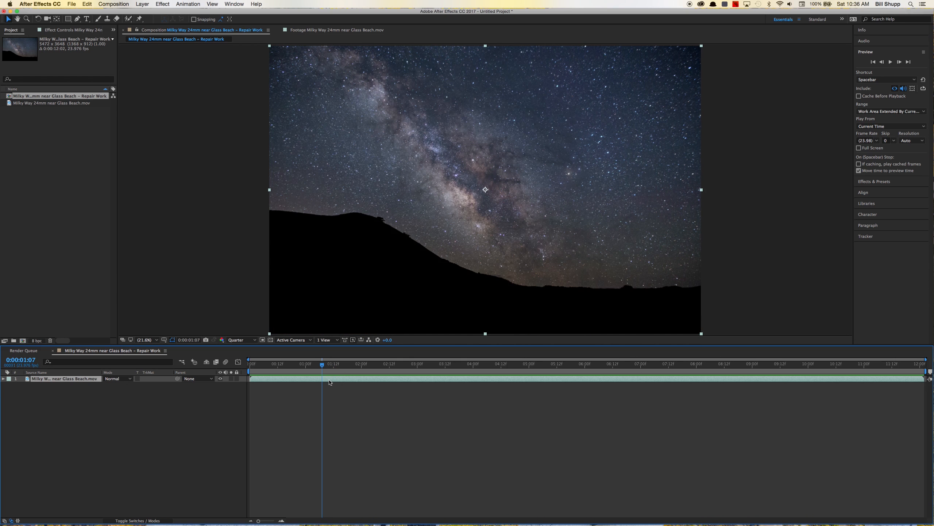
key("super+d")
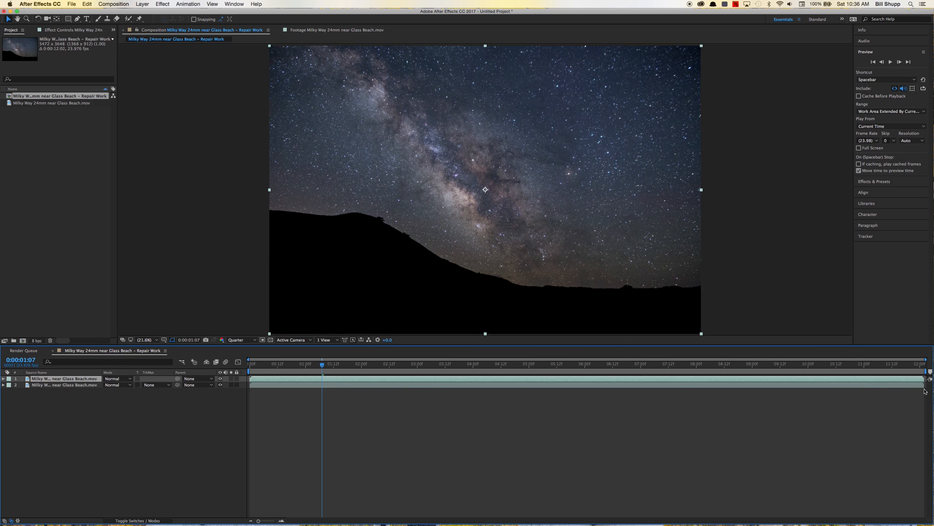
left_click_drag(920, 385, 329, 385)
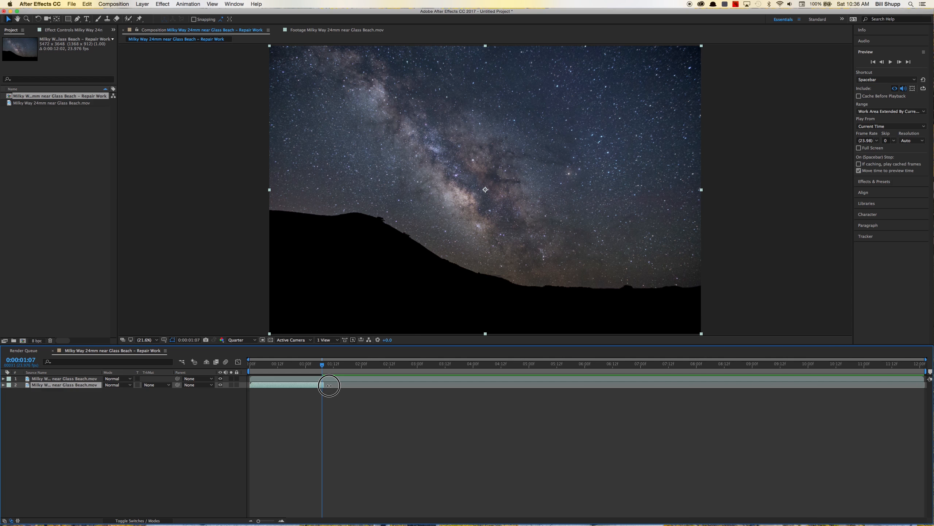
left_click_drag(329, 385, 329, 385)
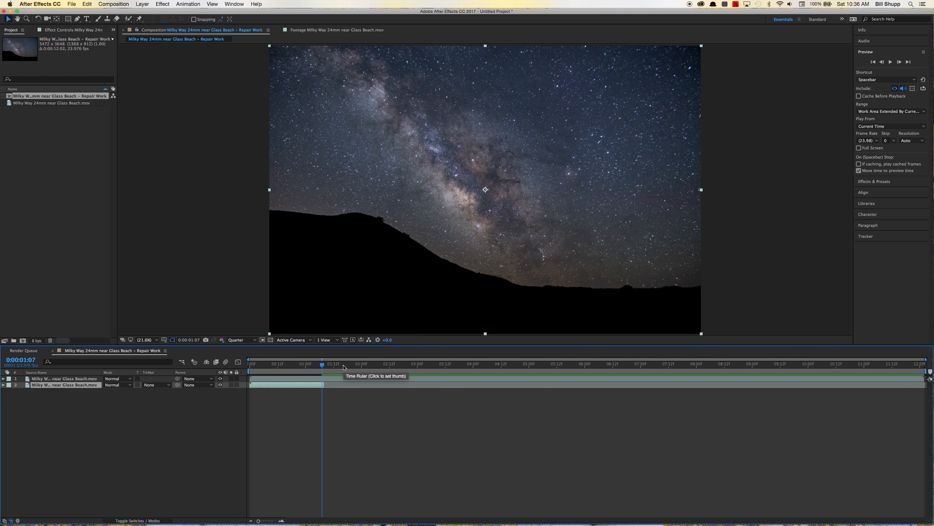
- Trim the upper copy to start at 0:00:01:12, then slide it earlier to meet the end of the lower copy
key("Page_Down")
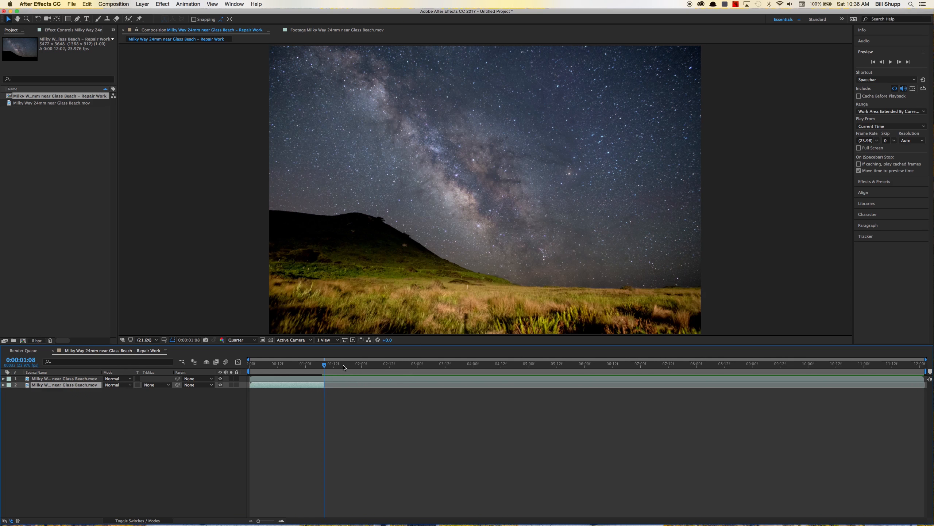
key("Page_Down")
key("Page_Down")
key("Page_Down")
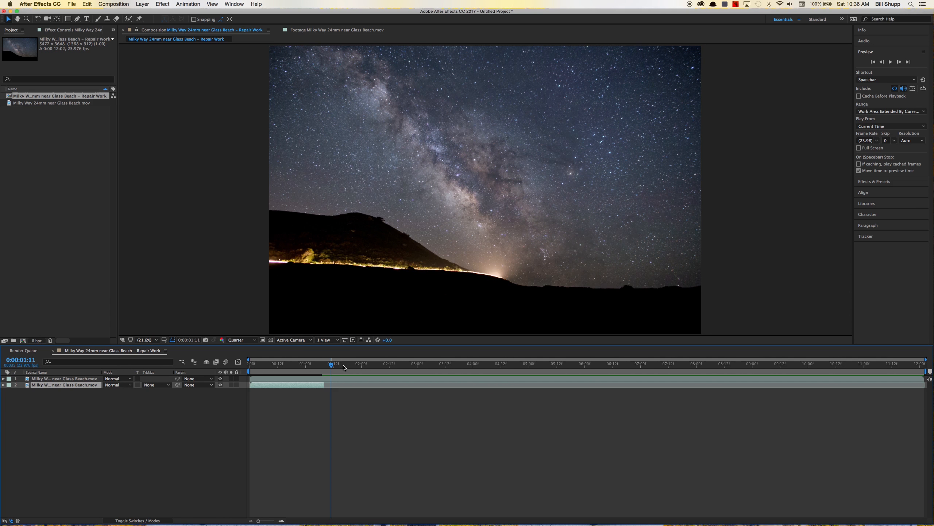
key("Page_Down")
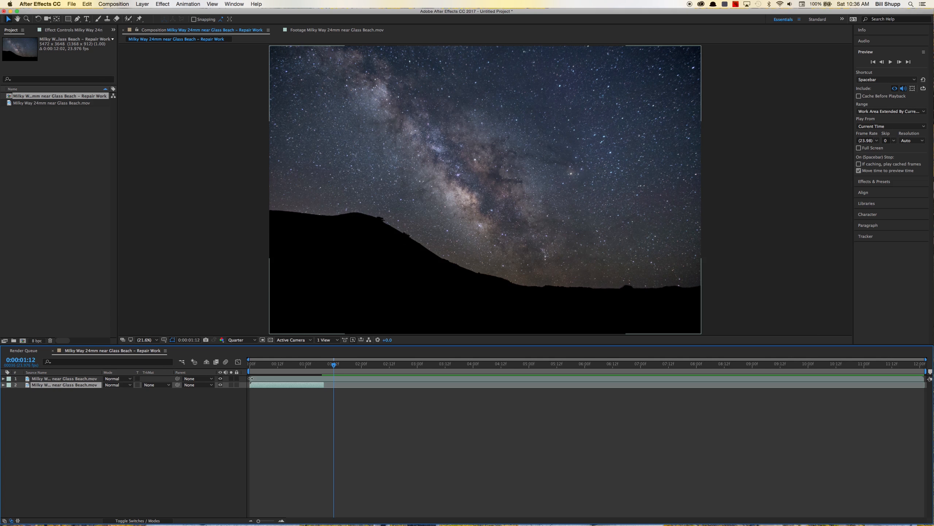
left_click(250, 378)
left_click_drag(250, 379, 306, 367)
- Play back the timeline across the first join and beyond to check the cut and look for more lit frames
key("space")
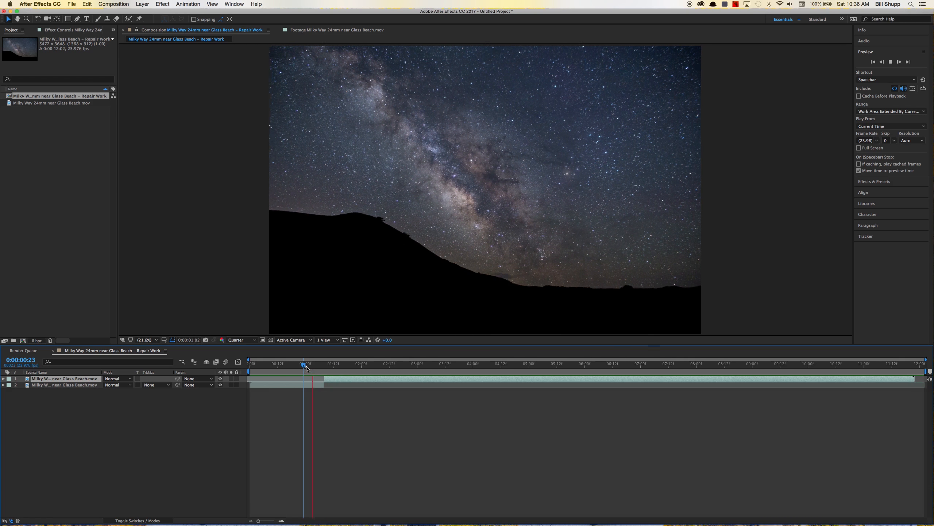
key("space")
left_click(293, 366)
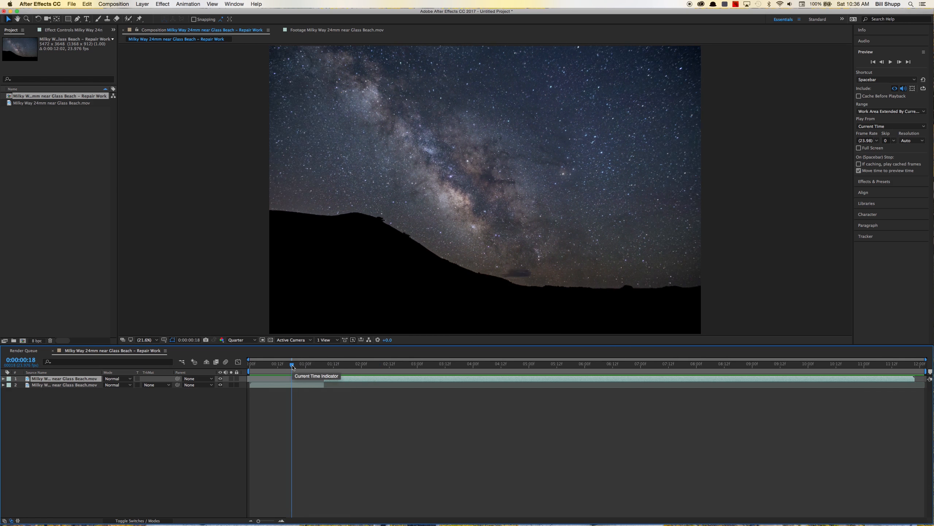
key("space")
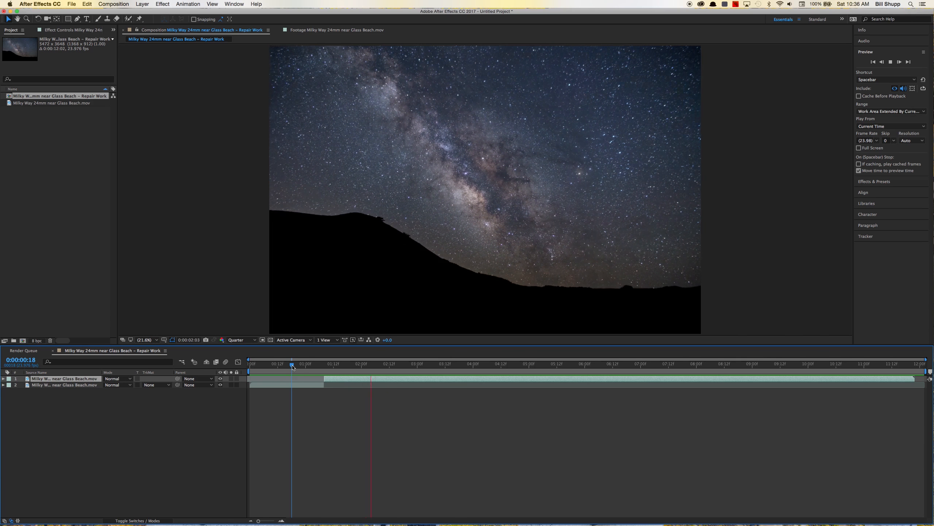
key("space")
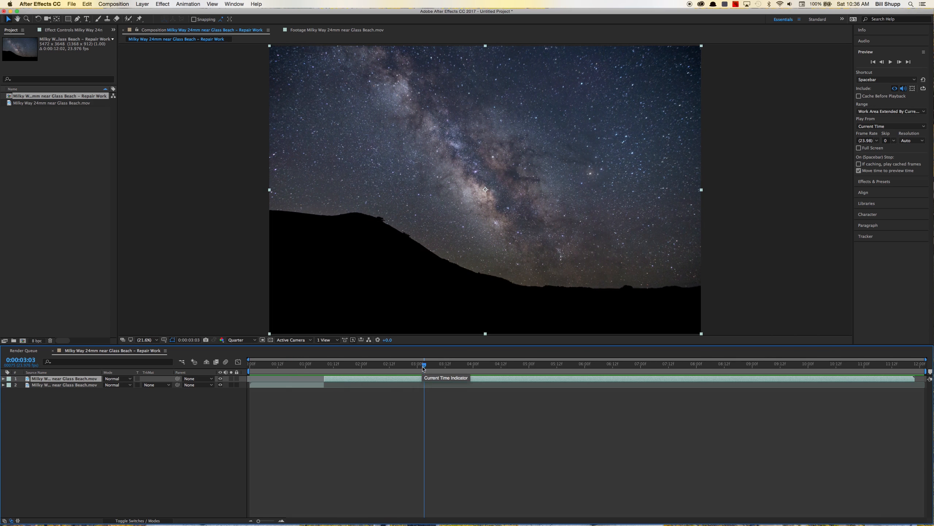
left_click(308, 366)
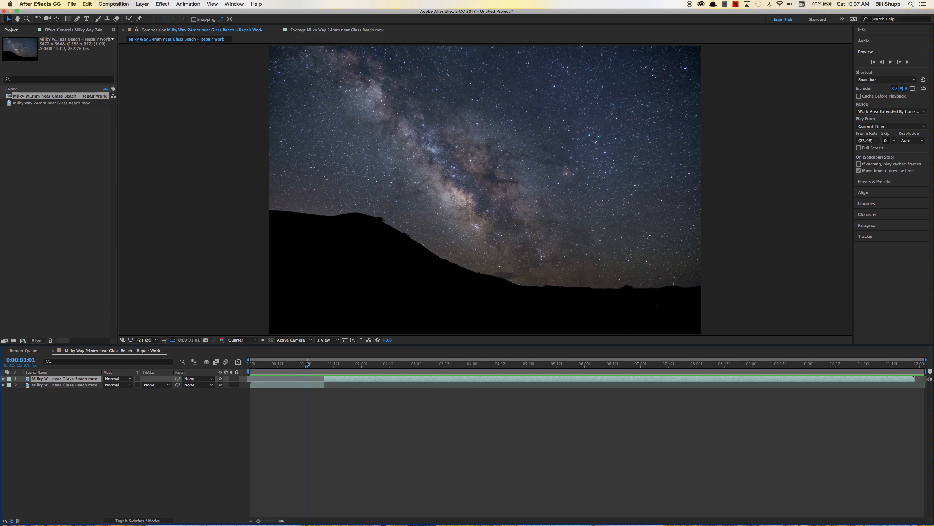
left_click(305, 365)
key("space")
key("space")
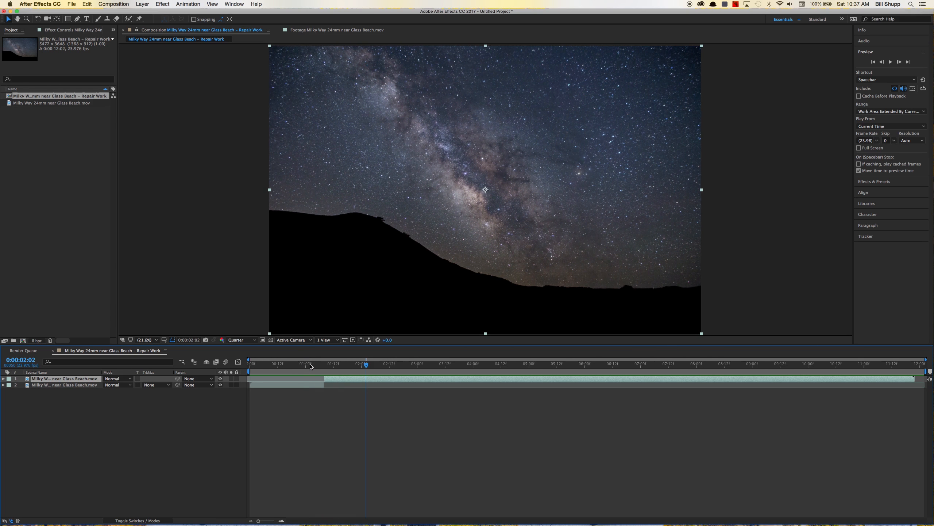
key("space")
key("space")
- Duplicate the top layer and trim the lower copy to end at the dark frame at 0:00:02:09
key("Page_Up")
key("Page_Up")
key("Page_Up")
key("Page_Up")
key("Page_Up")
key("Page_Up")
key("Page_Up")
key("Page_Up")
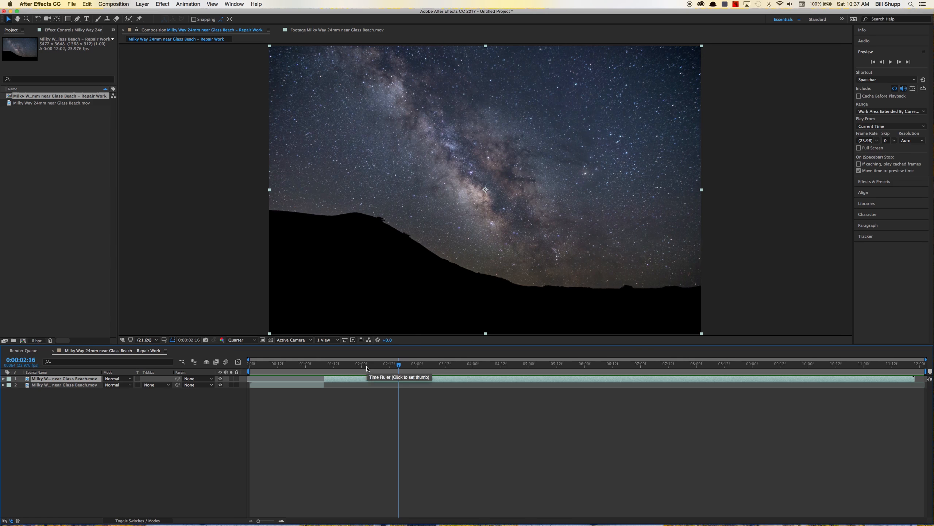
key("Page_Up")
key("Page_Up")
key("Page_Up")
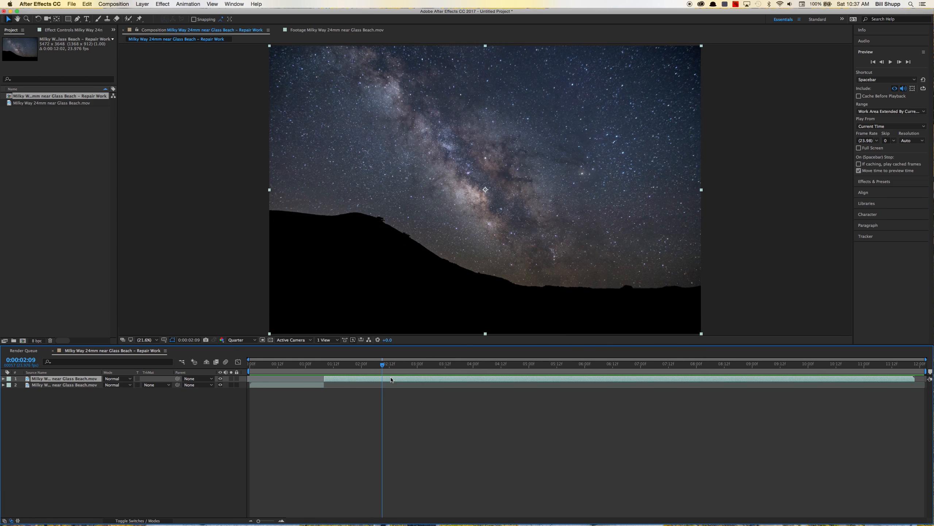
key("super+d")
left_click_drag(915, 385, 384, 385)
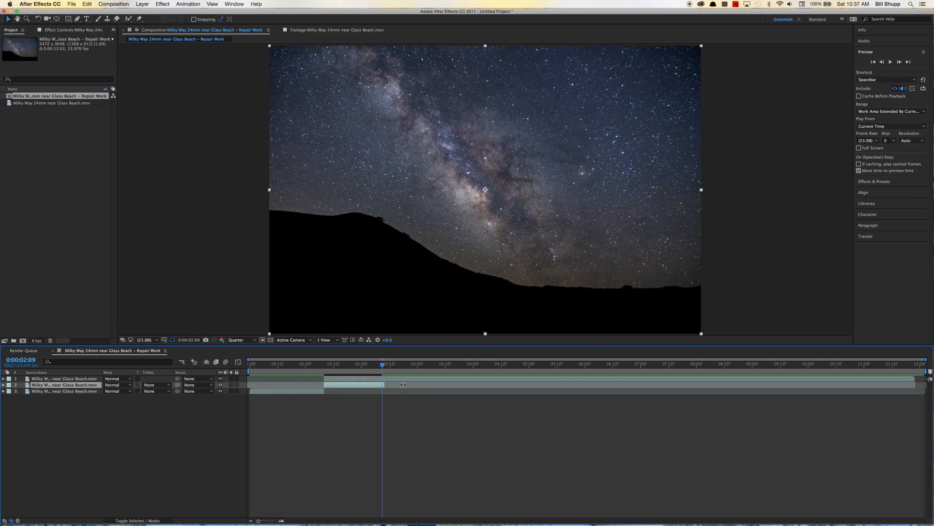
- Trim the lit frames off the start of the top layer and slide it earlier to meet the segment ending at 0:00:02:09
key("Page_Down")
key("Page_Down")
key("Page_Down")
key("Page_Down")
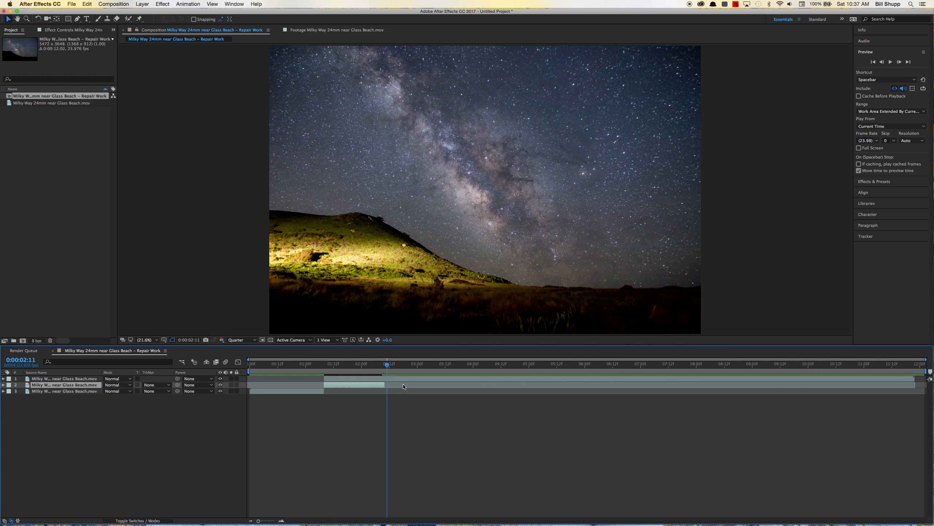
key("Page_Down")
key("Page_Up")
key("Page_Up")
key("Page_Down")
left_click(333, 377)
mouse_move(324, 378)
left_mouse_down()
mouse_move(395, 379)
mouse_move(313, 369)
left_mouse_up()
- Play back the timeline from 0:00:01:04 to check both joins
key("space")
key("space")
left_click(315, 367)
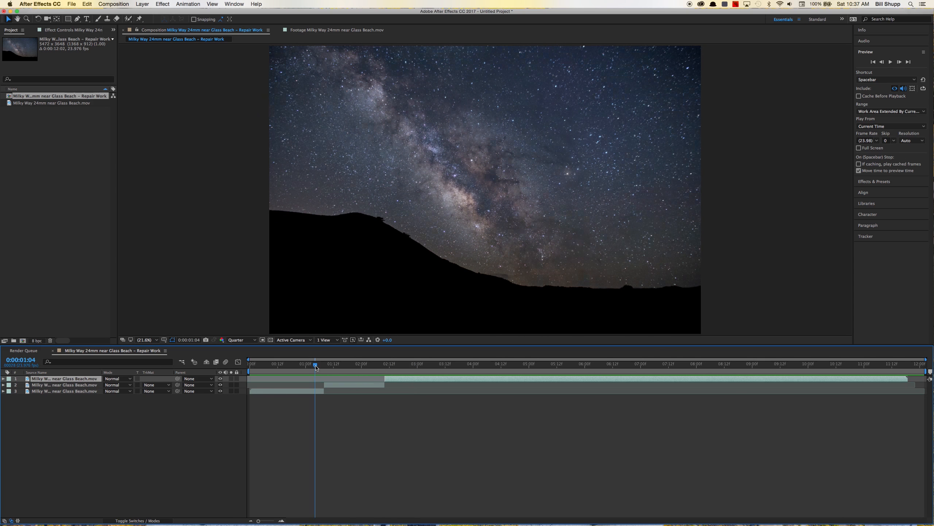
key("space")
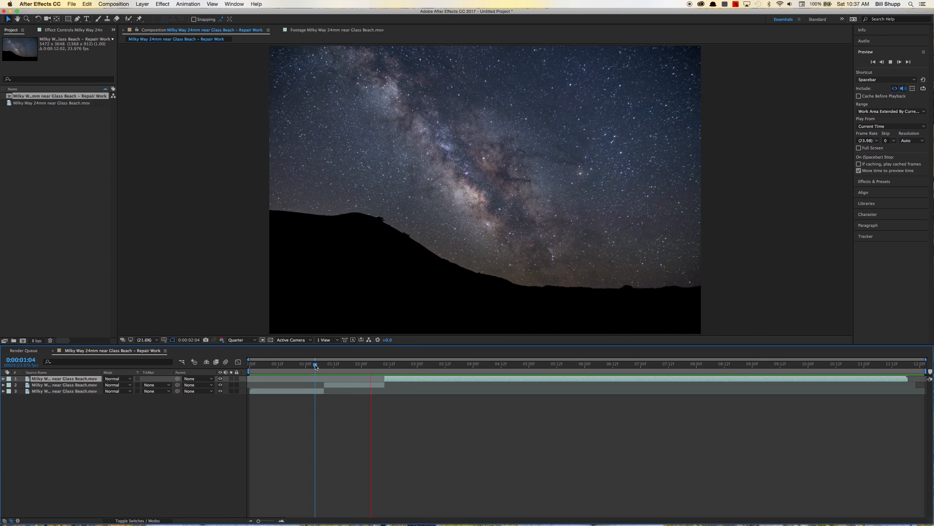
key("space")
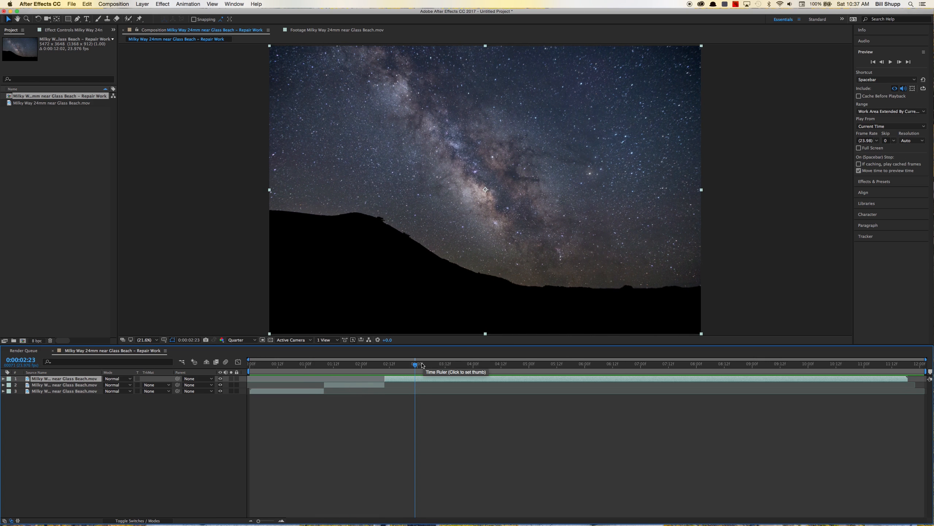
- Split the top layer at about 0:00:05:14, cutting out the lit frames, and move to the next bad section at 0:00:06:06
left_click(559, 365)
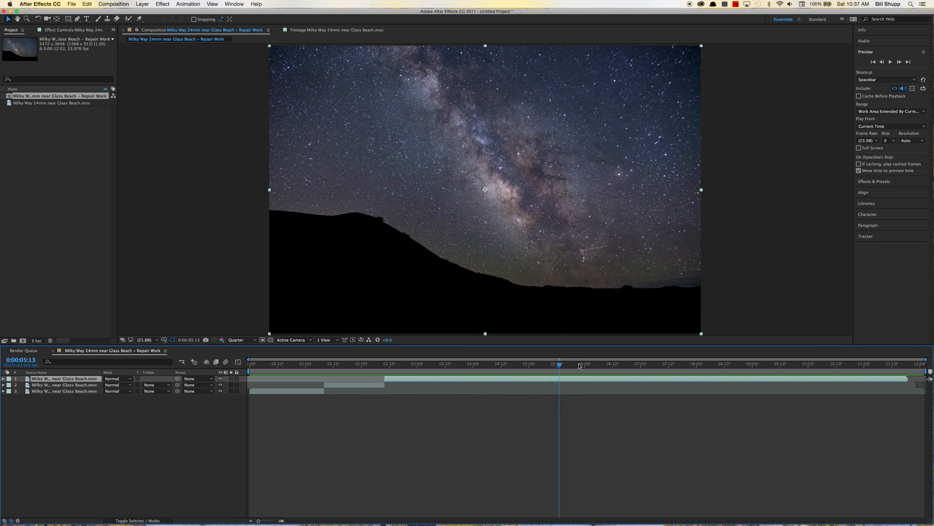
key("super+shift+d")
key("Page_Down")
key("Page_Down")
key("Page_Down")
key("Page_Down")
key("space")
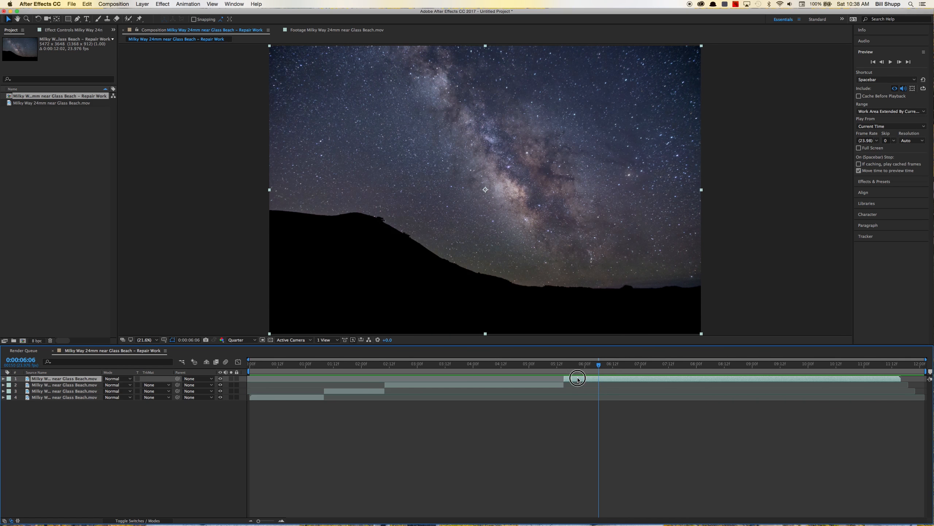
- Duplicate the top layer for two more cuts, trimming the lower copies to end at about 0:00:06:06 and 0:00:07:00
key("super+d")
left_click(605, 384)
key("alt+bracketright")
left_click(614, 378)
key("super+d")
left_click(648, 384)
key("alt+bracketright")
- Trim the top layer to start at 0:00:07:04 and slide it earlier to meet the end of the segment below
left_click(652, 378)
key("super+Right")
key("super+Right")
key("super+Right")
key("super+Right")
key("alt+bracketleft")
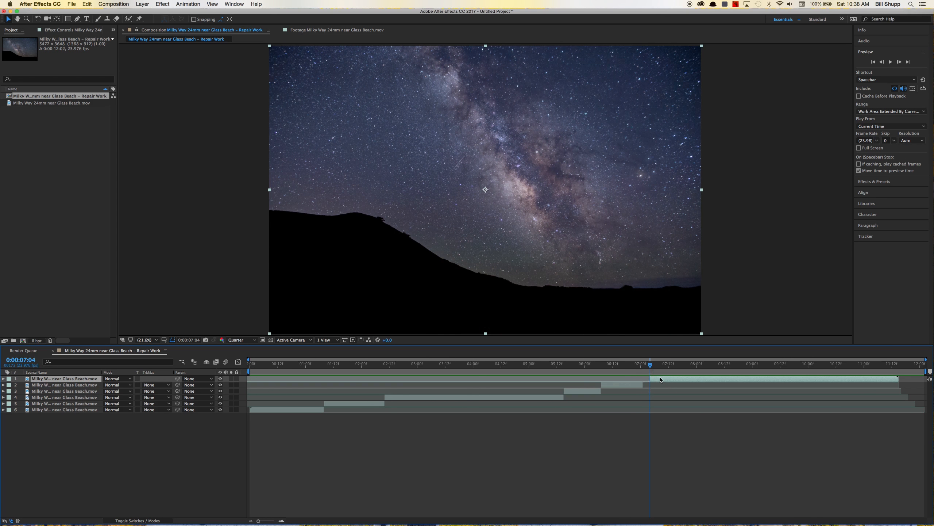
left_click_drag(653, 378, 645, 378)
- Preview the latest join, then duplicate the top layer and trim the two copies to cut at about 0:00:07:16
left_click(635, 366)
key("space")
left_click(678, 366)
key("super+d")
left_click(662, 384)
key("alt+bracketright")
left_click(685, 378)
key("alt+bracketleft")
- Play back the edited sequence, then scrub back to 0:00:06:06 to review the joins
left_click(852, 365)
key("space")
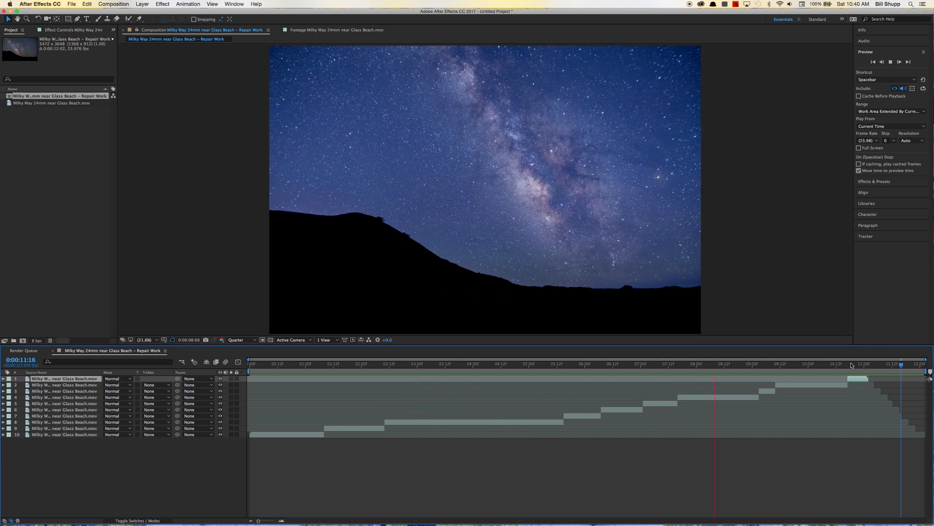
key("space")
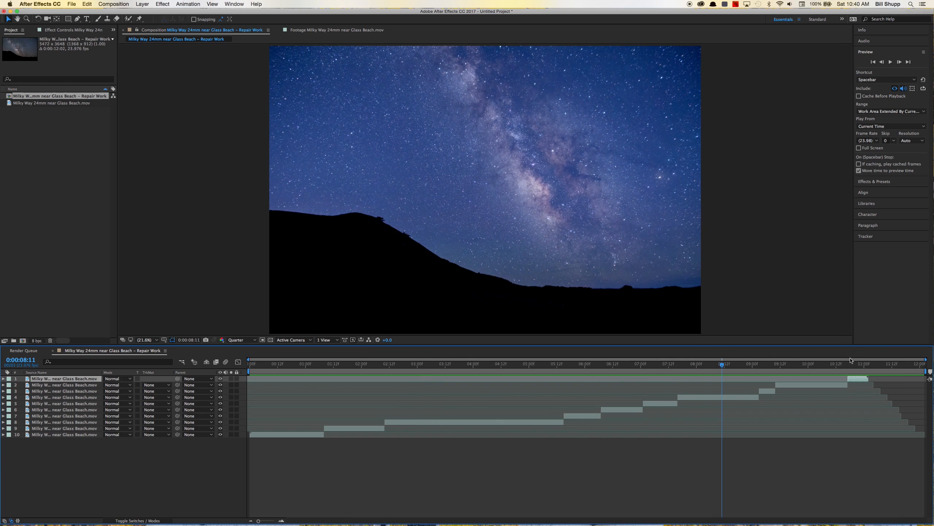
left_click_drag(724, 369, 599, 381)
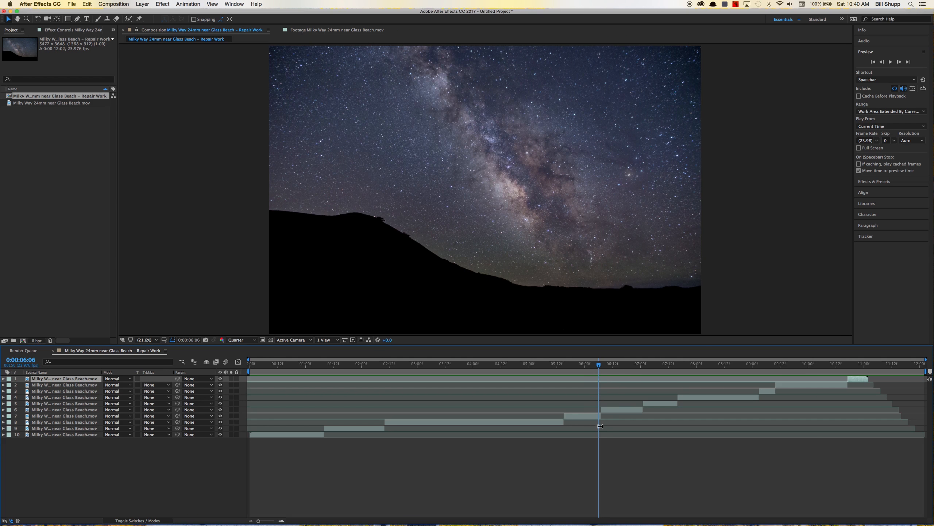
- Trim the seventh layer to end at 0:00:06:06 and slide the six layers above it earlier to close the gap
left_click_drag(600, 417, 599, 417)
left_click(625, 408)
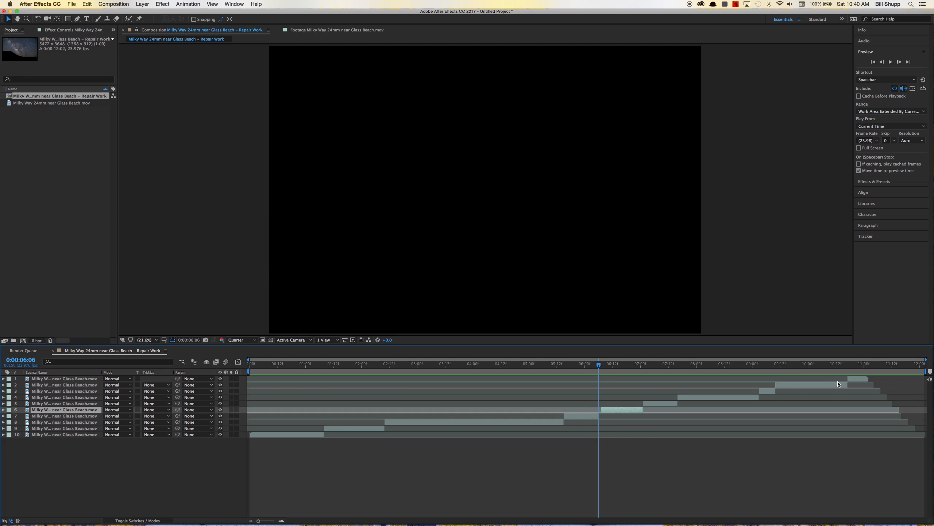
key("super+a")
left_click_drag(623, 411, 620, 411)
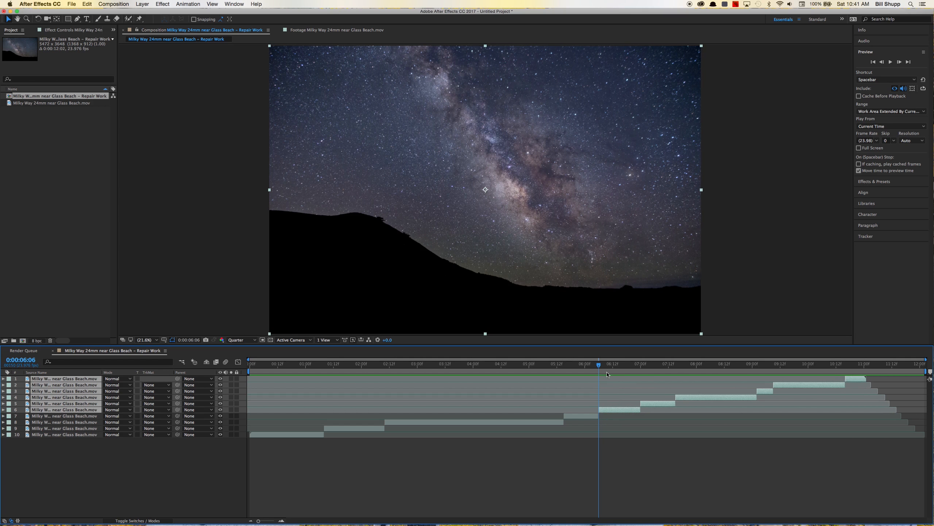
- Play back the sequence from 0:00:05:06 to check the joins
left_click_drag(599, 365, 543, 365)
key("space")
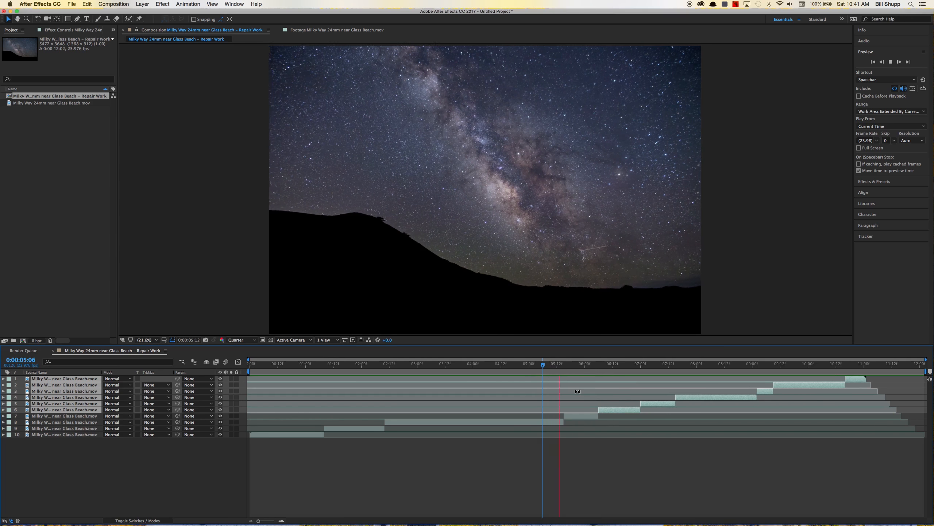
key("space")
- Trim one frame off the seventh layer's start at 0:00:05:15 and slide the top seven layers earlier to close the gap
left_click_drag(631, 377, 564, 379)
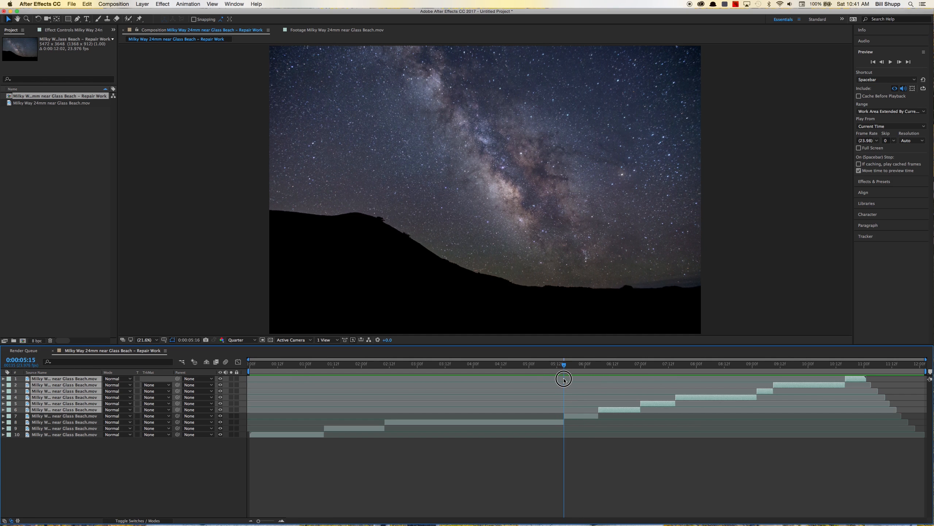
left_click(566, 415)
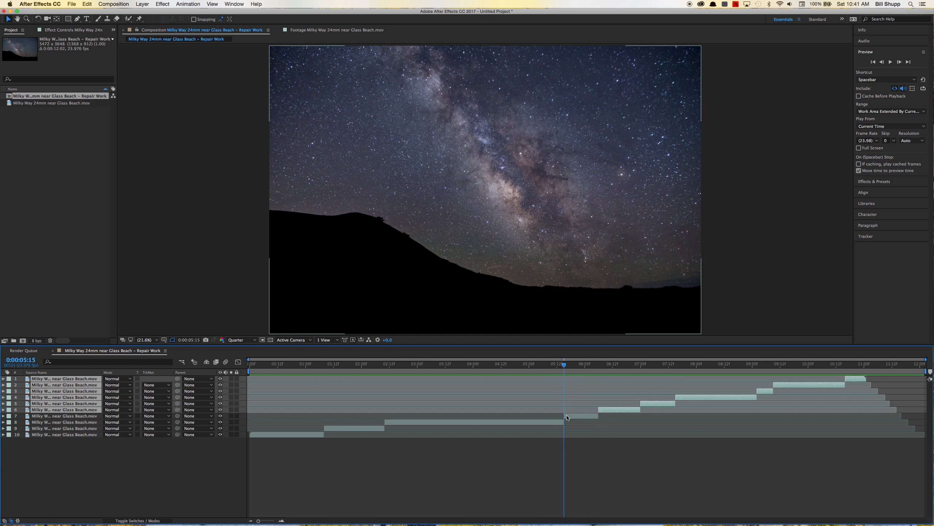
left_click_drag(564, 416, 566, 416)
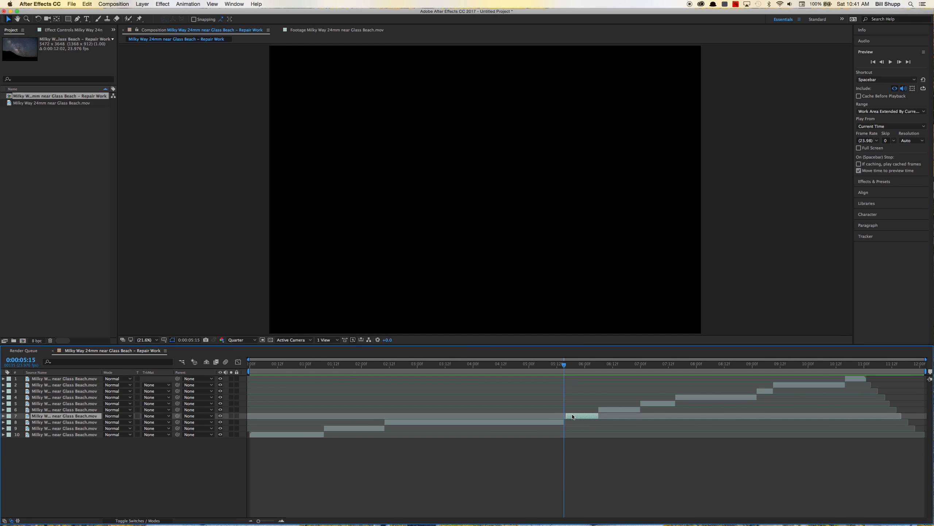
left_click(852, 380, "shift")
left_click_drag(590, 419, 584, 409)
- Play back the edited sequence from 0:00:05:01, then again from 0:00:07:16, to review the remaining joins
left_click_drag(565, 366, 531, 365)
key("space")
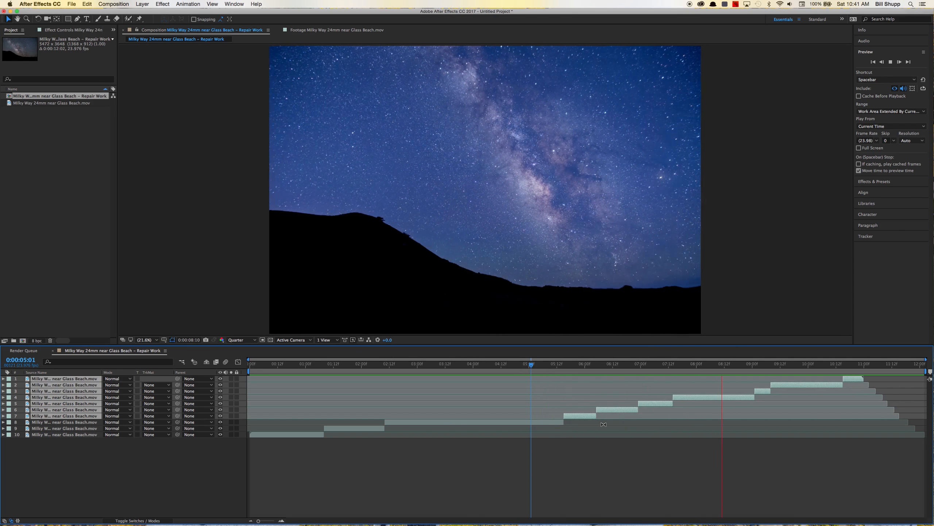
key("space")
left_click_drag(735, 373, 679, 376)
key("space")
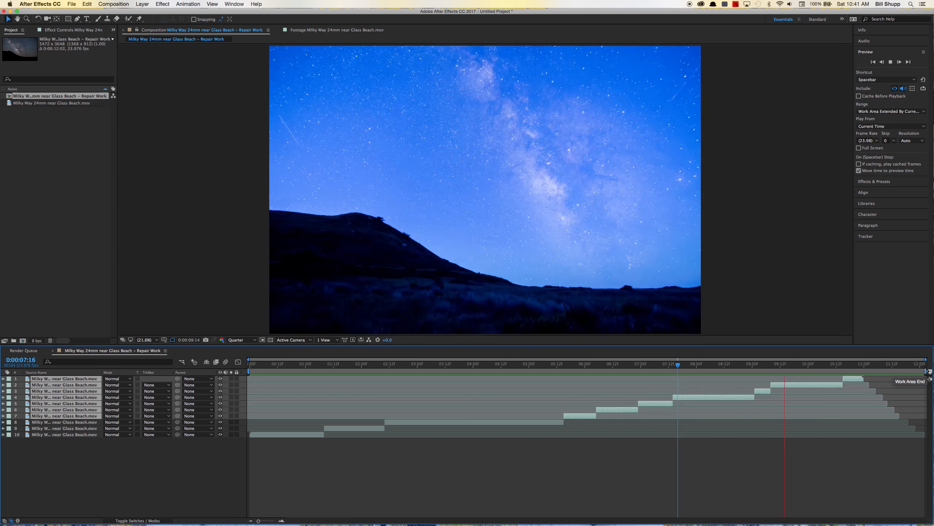
key("space")
- End the work area where the top layer ends, trim the composition to the work area, and play it back
left_click_drag(928, 371, 869, 373)
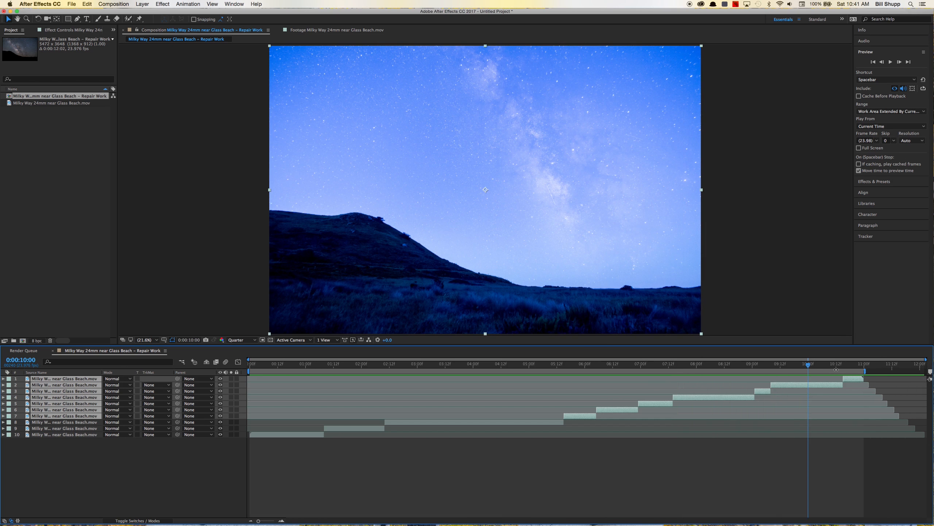
left_click(126, 4)
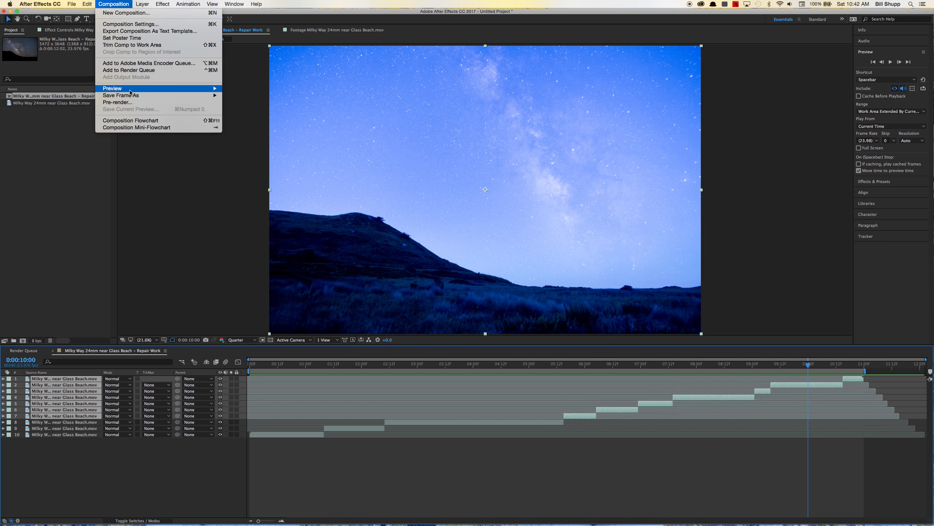
left_click(131, 47)
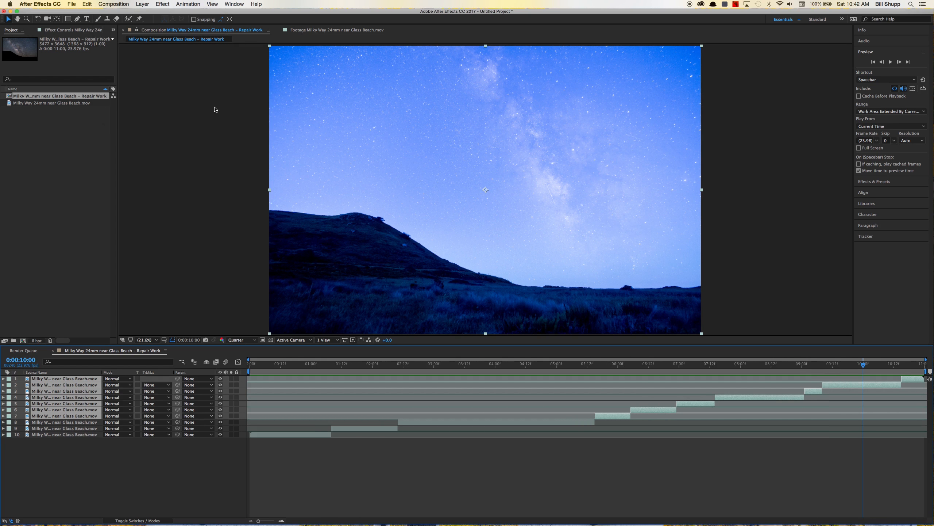
key("space")
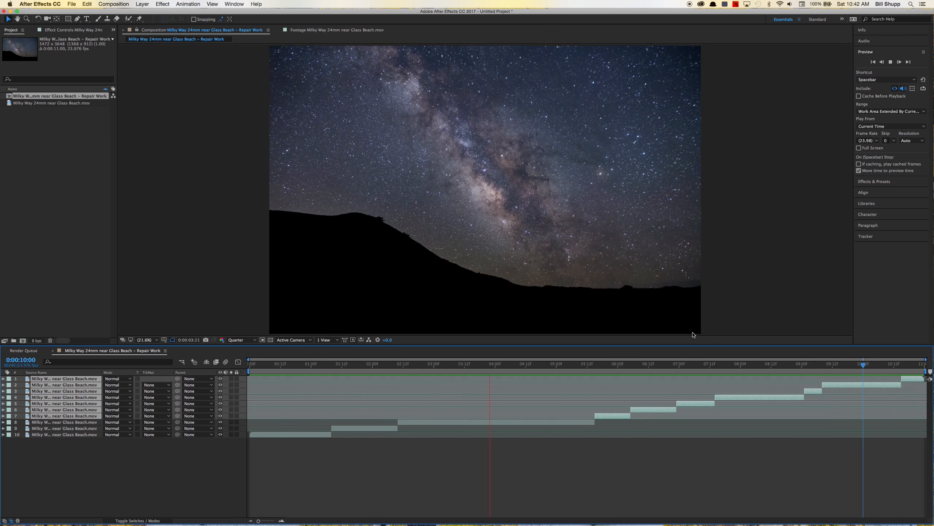
- Pre-compose all ten footage layers into a new composition named "Frames Removed", moving all attributes into it
left_click(172, 457)
left_click(69, 378)
left_click(87, 436, "shift")
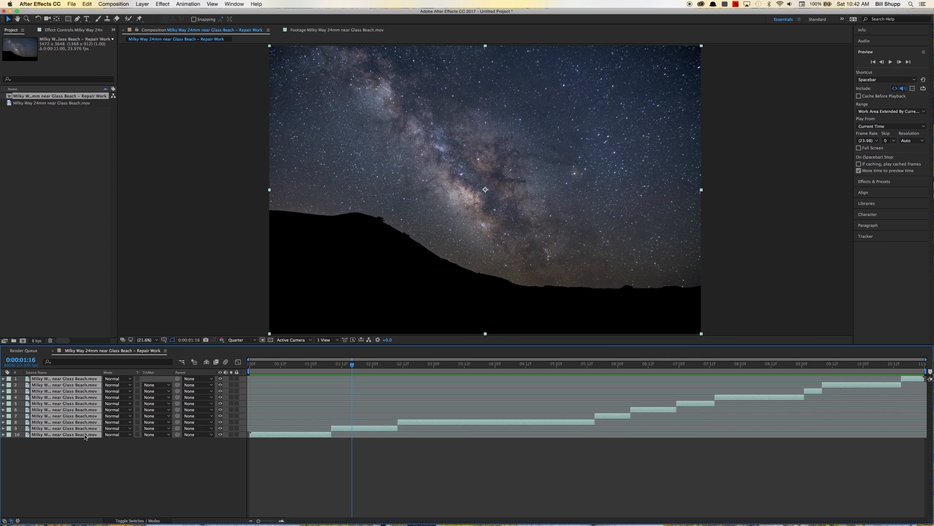
right_click(85, 435)
left_click(109, 459)
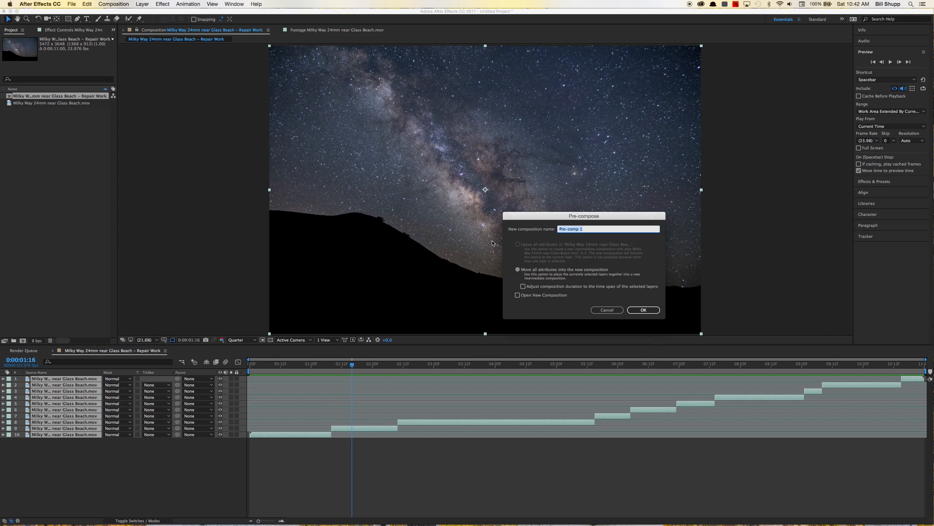
type("Frames Removed")
key("Return")
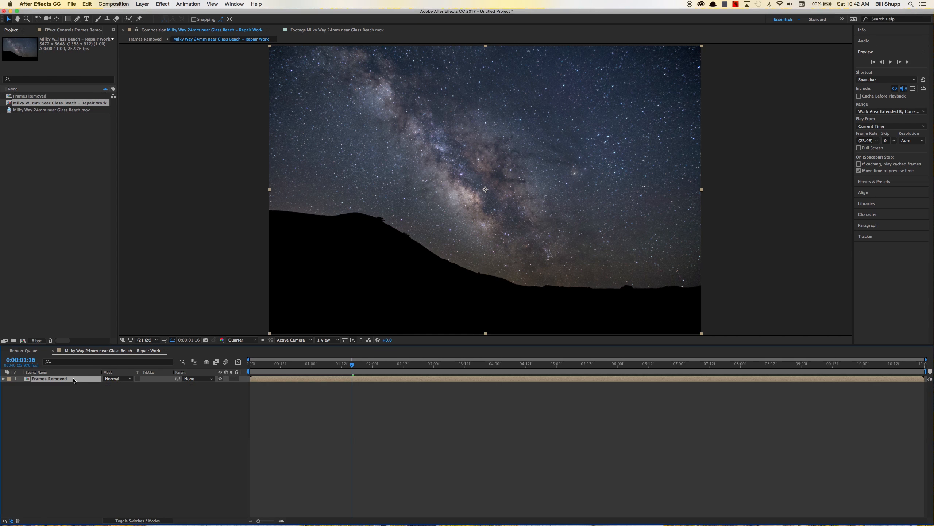
- Duplicate the Frames Removed layer and rename the upper copy "Frames Removed – Stabilized"
key("super+d")
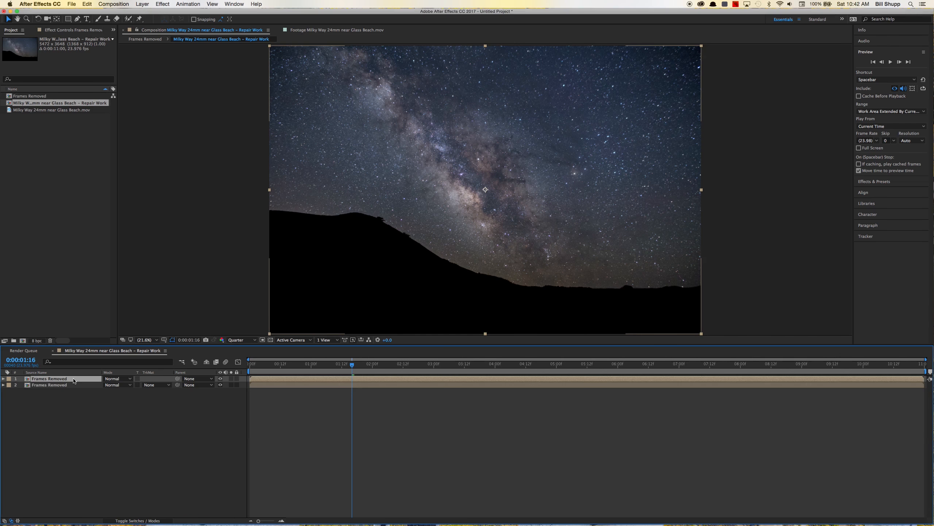
right_click(74, 380)
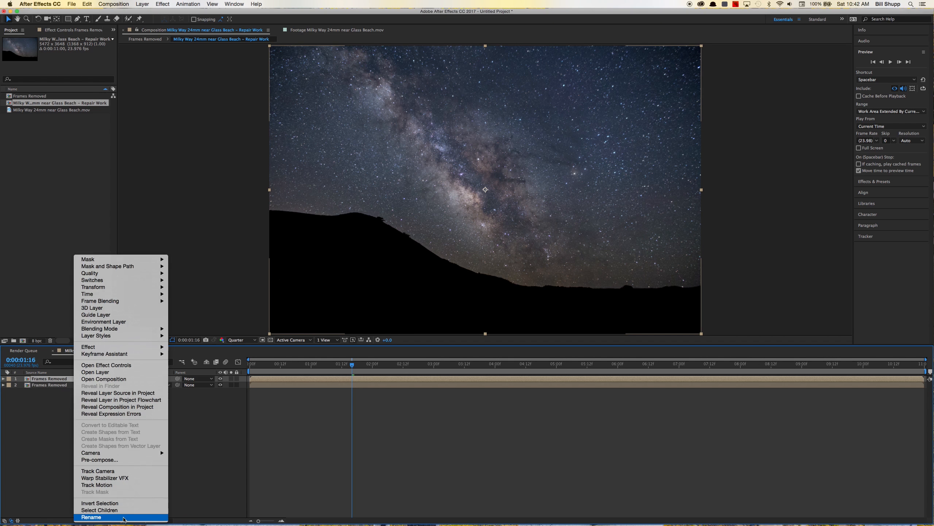
left_click(91, 516)
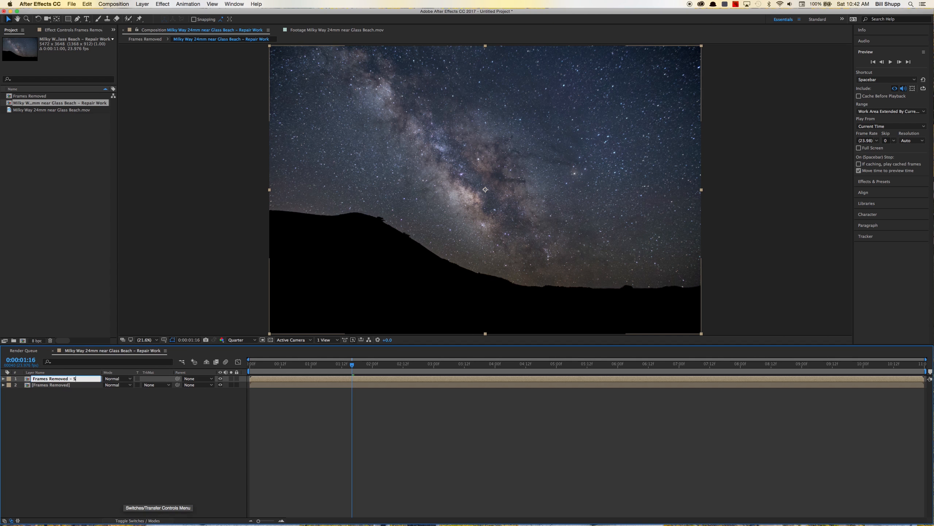
type("– Stabilized")
key("Return")
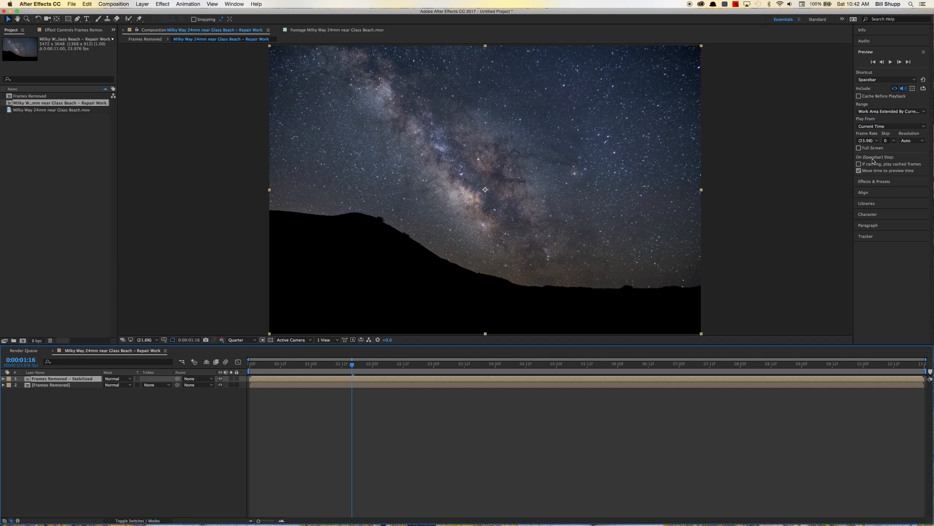
- Apply Warp Stabilizer VFX to the Frames Removed – Stabilized layer and set its Smoothness to 0%
left_click(874, 182)
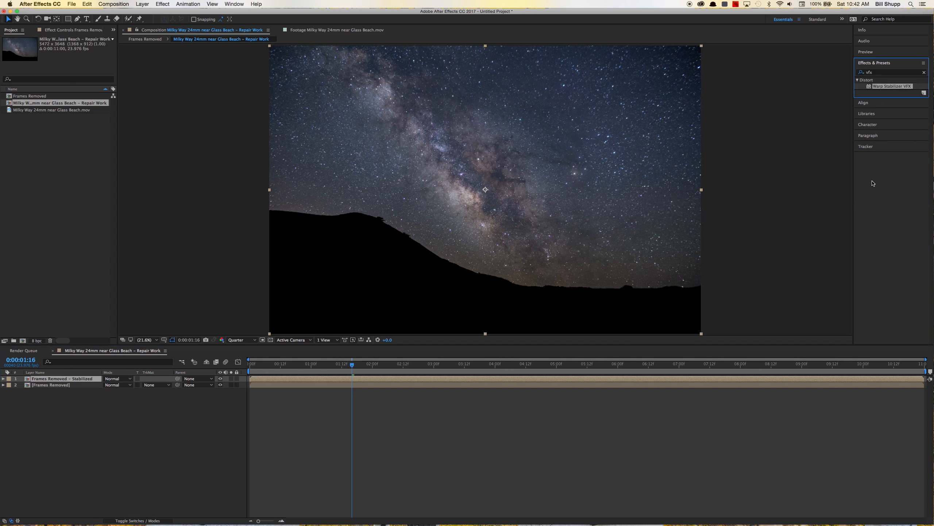
left_click(870, 73)
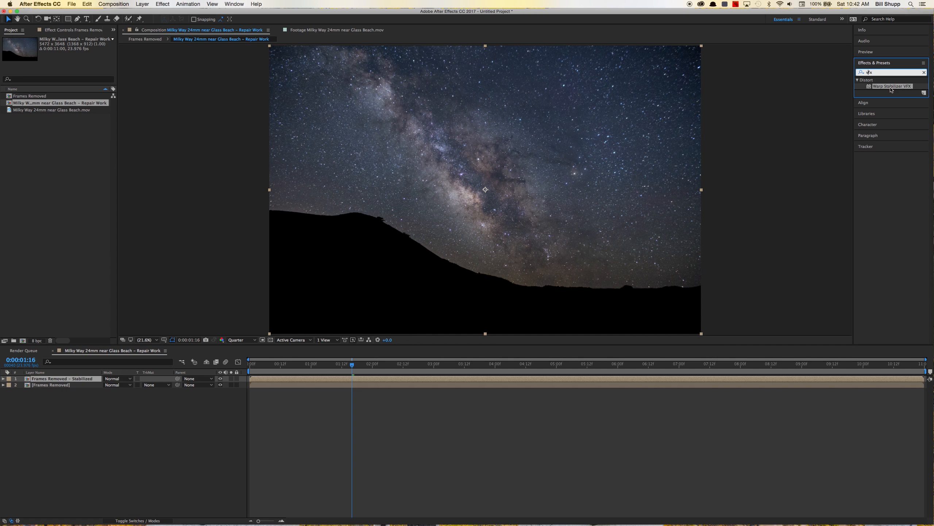
left_click_drag(871, 89, 390, 380)
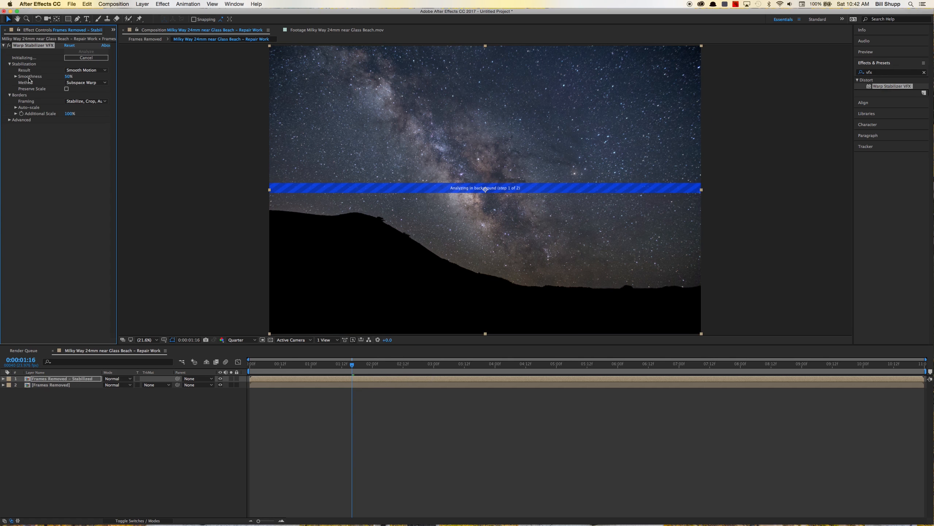
left_click_drag(68, 76, 53, 79)
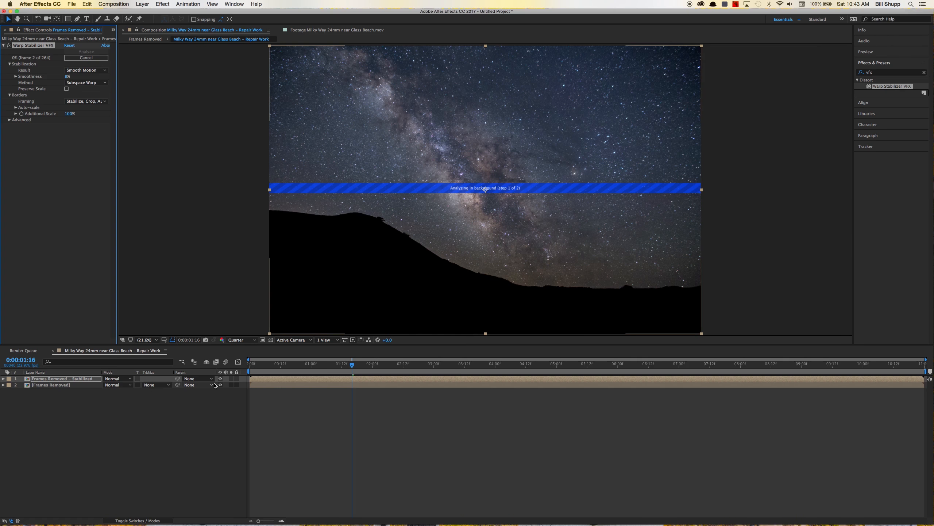
- Switch to Finder and open IMG_2280.CR2 in Photoshop, accepting its existing Camera Raw settings
key("super+Tab")
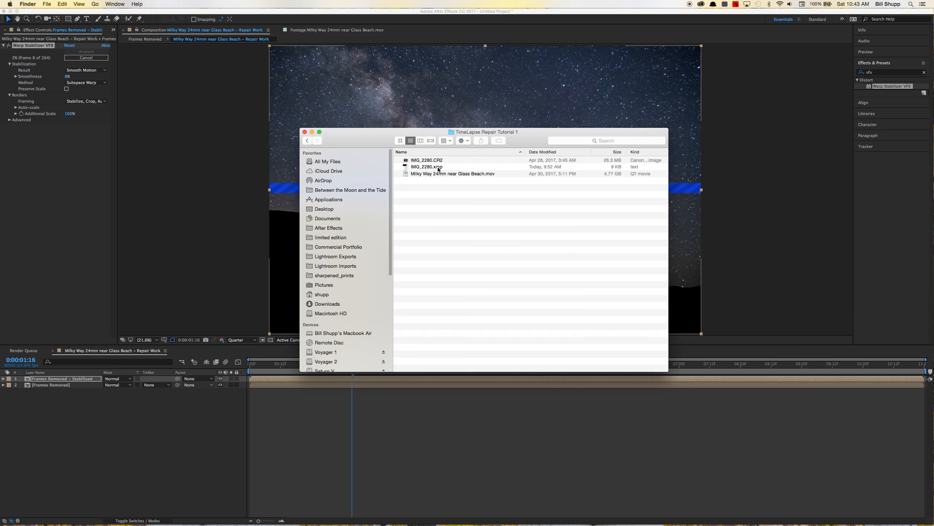
left_click(406, 161)
right_click(407, 161)
mouse_move(414, 170)
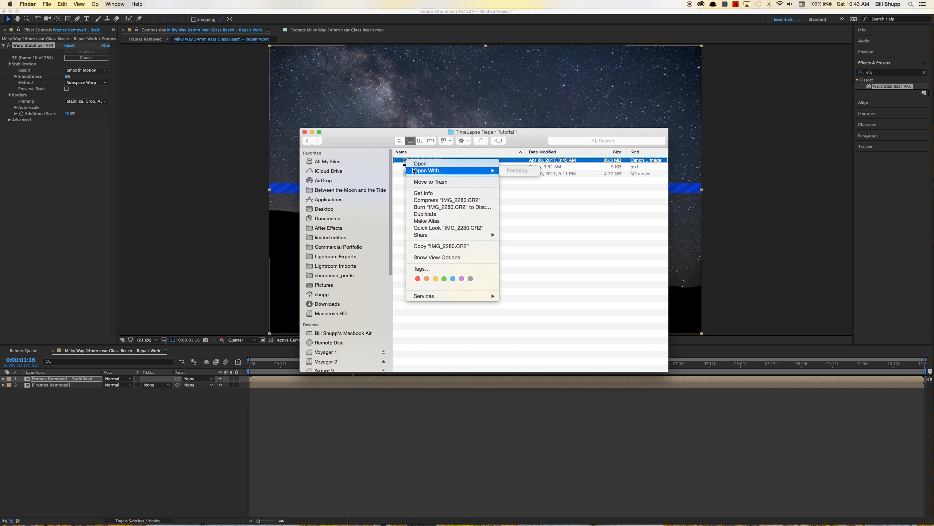
left_click(511, 182)
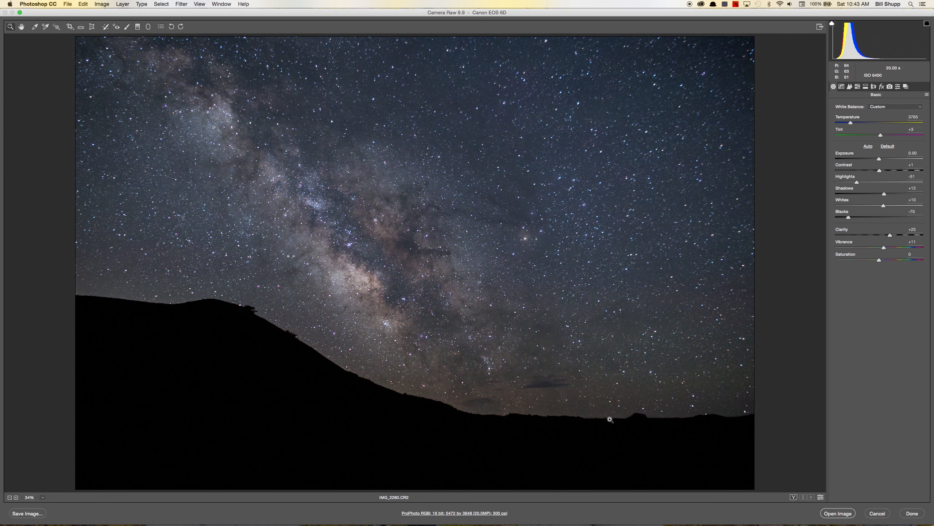
left_click(837, 513)
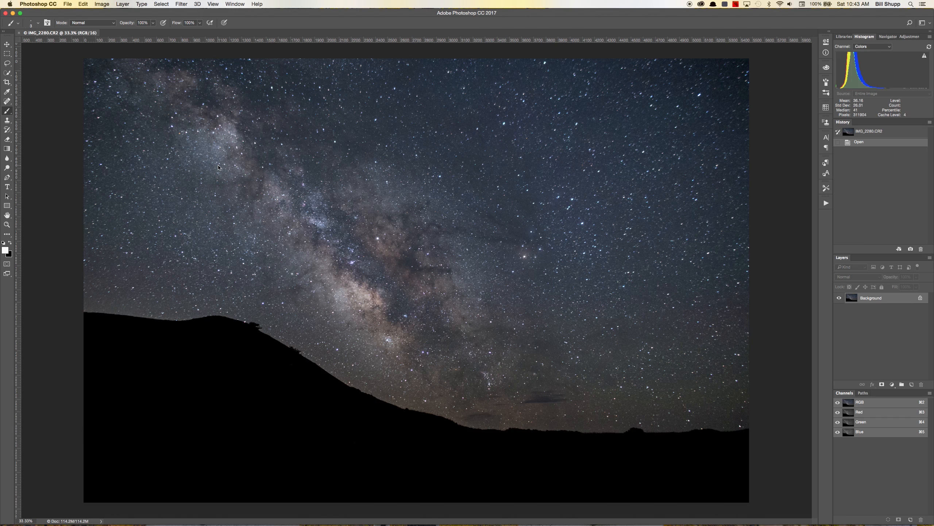
- Select the entire black foreground hill below the horizon with the Quick Selection tool
left_click(6, 76)
left_click(33, 72)
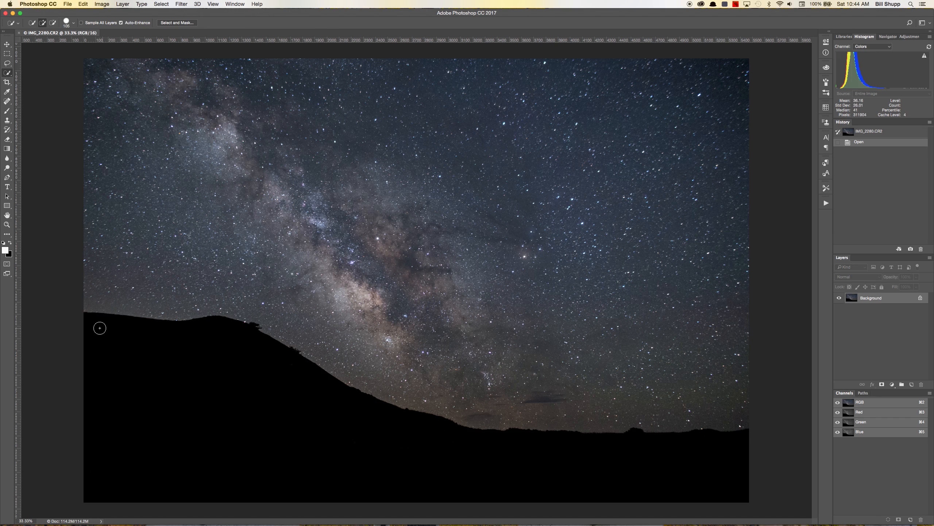
mouse_move(99, 327)
left_mouse_down()
mouse_move(278, 409)
mouse_move(432, 450)
left_mouse_up()
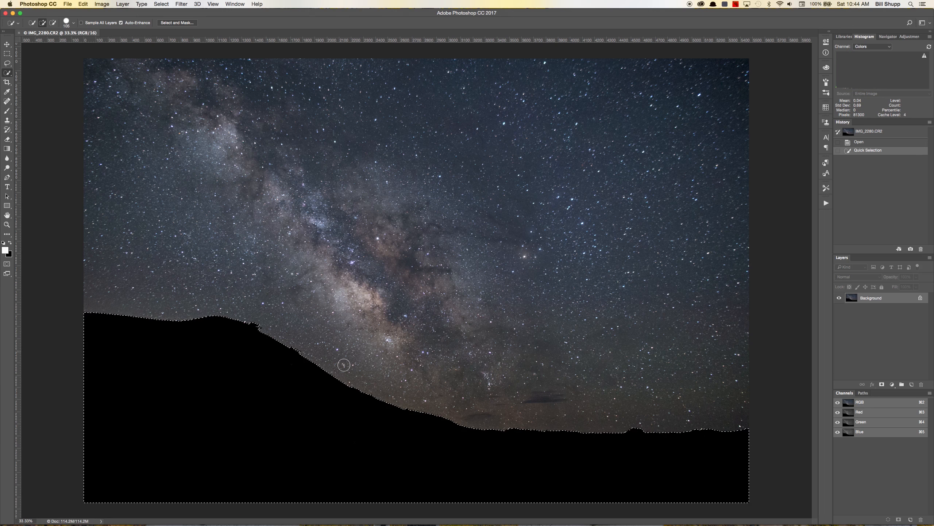
- Add two new layers above the background and fill the foreground selection with white on the upper one
left_click(911, 385)
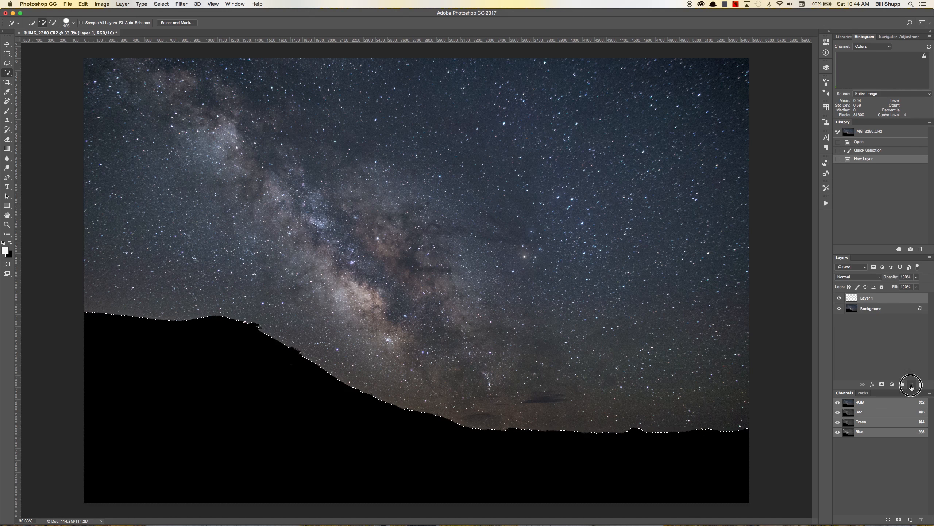
left_click(912, 385)
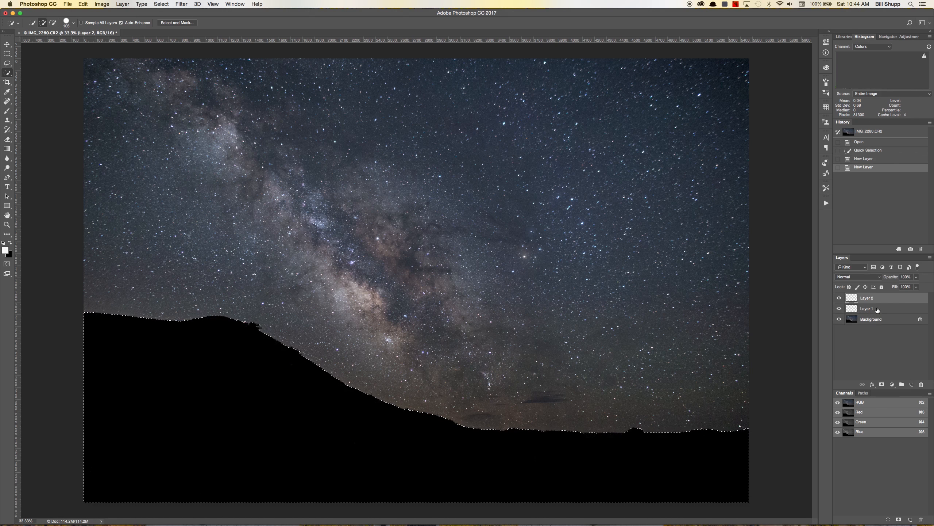
left_click(83, 4)
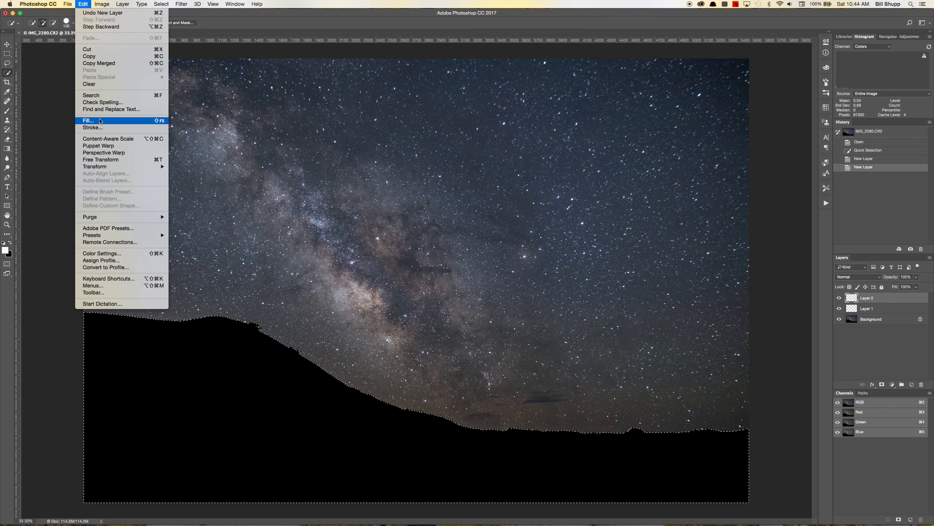
left_click(88, 120)
left_click(265, 101)
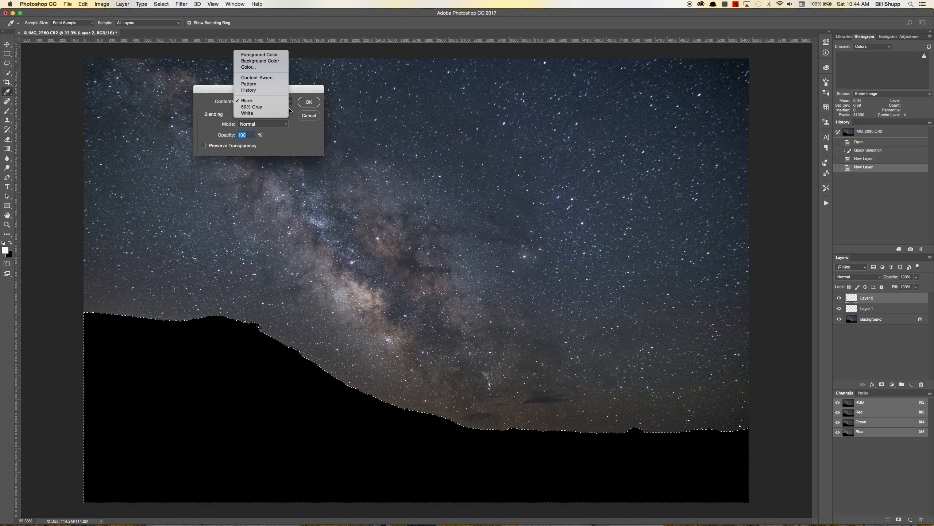
left_click(257, 114)
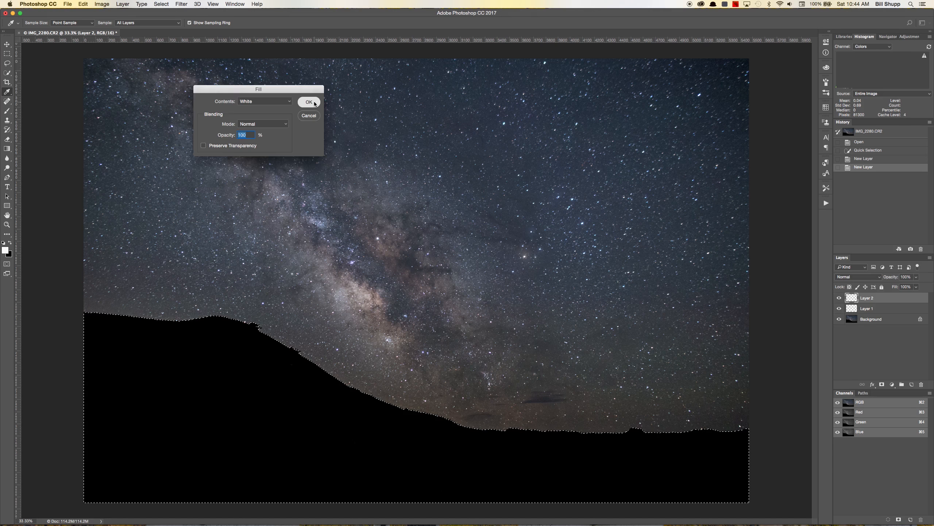
left_click(310, 103)
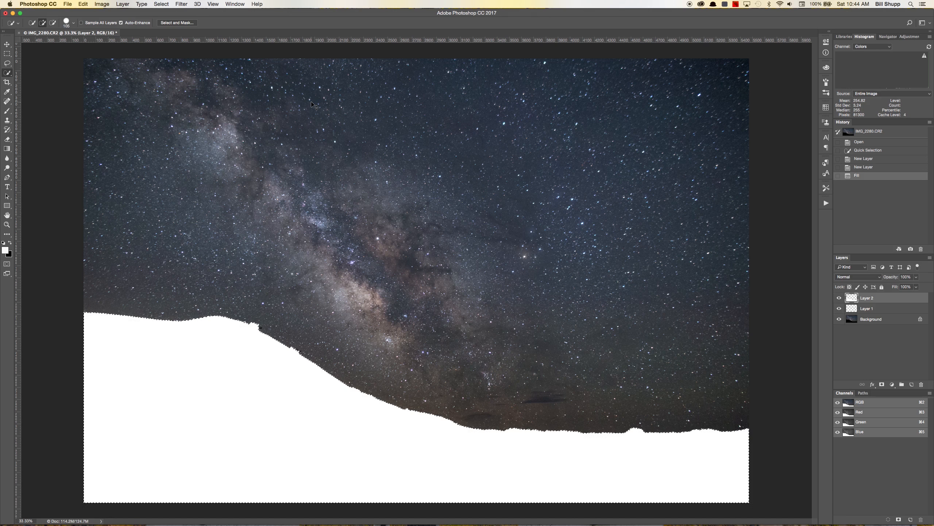
- Deselect the foreground and fill Layer 1, beneath the white foreground layer, entirely with black
key("super+d")
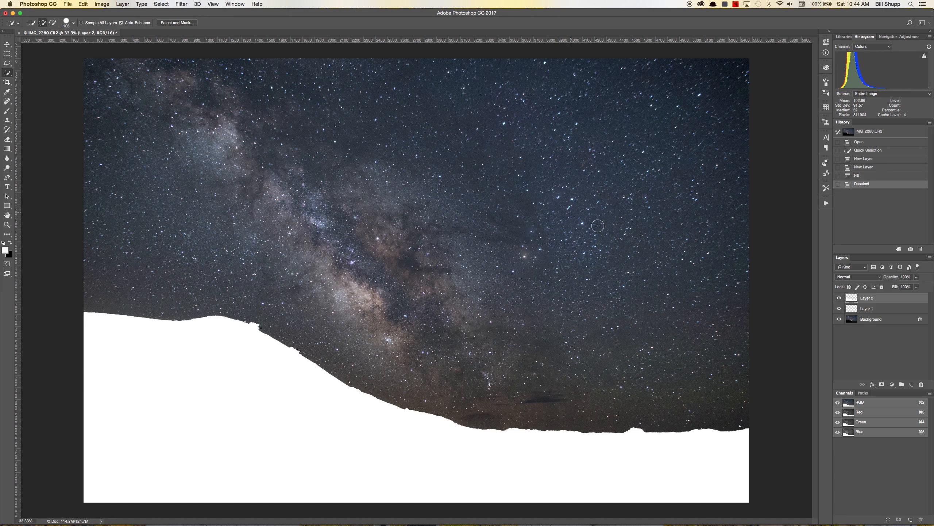
left_click(892, 309)
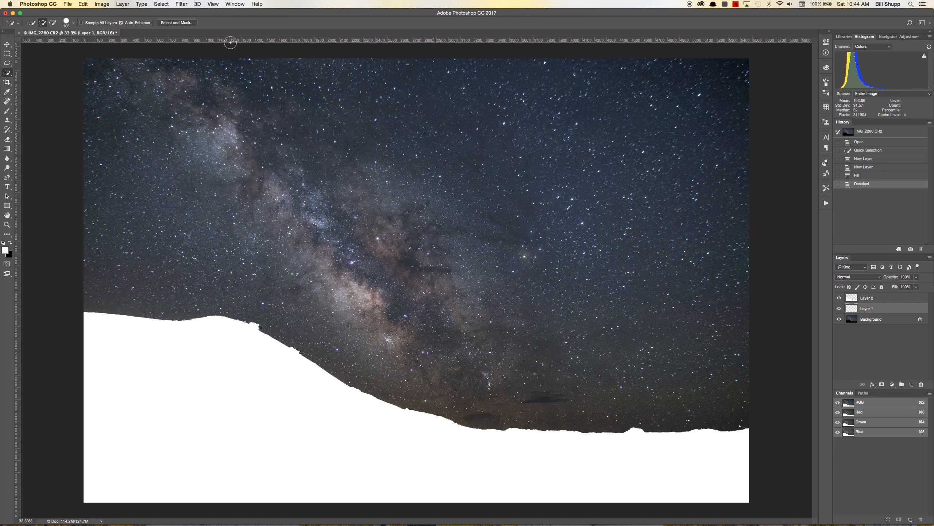
left_click(82, 4)
left_click(88, 120)
left_click(264, 101)
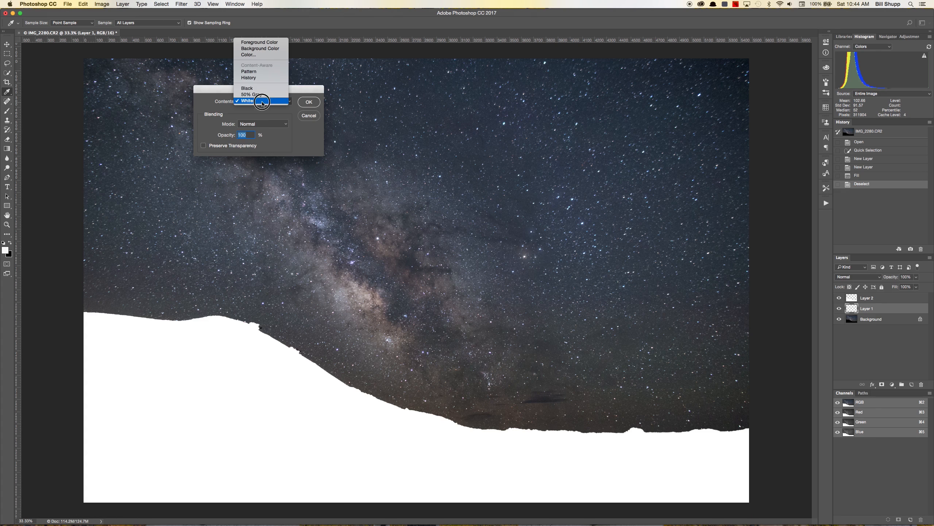
left_click(258, 87)
left_click(316, 102)
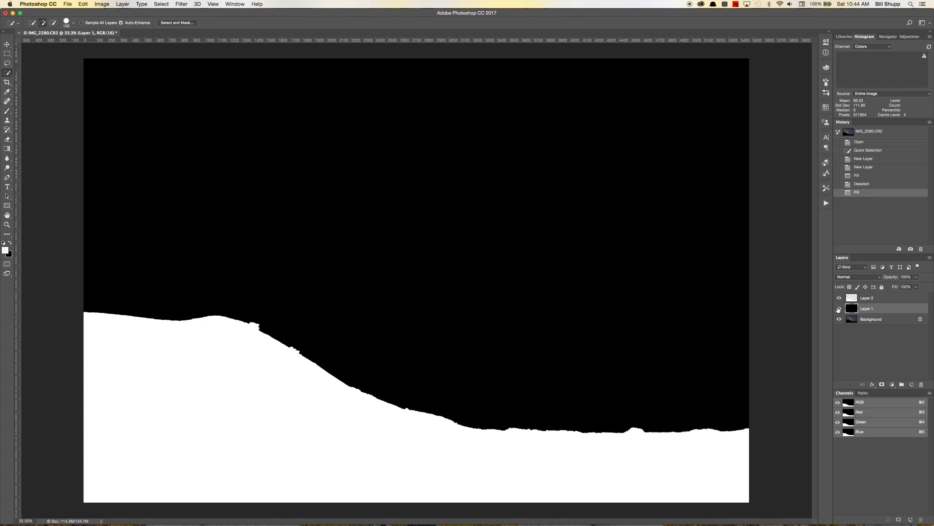
- Hide the black Layer 1 and make the white Layer 2 active for painting with the Brush tool
left_click(839, 308)
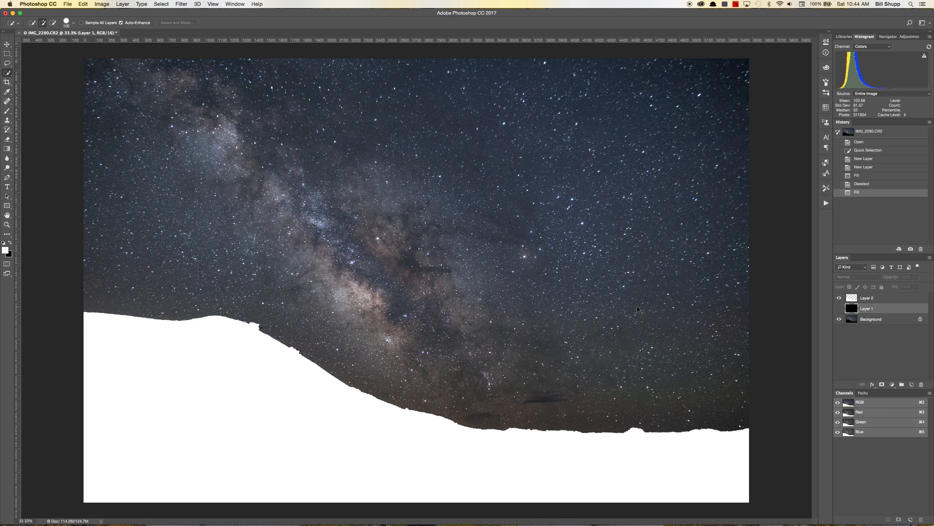
key("super+plus")
key("super+plus")
key("super+plus")
mouse_move(136, 436)
left_mouse_down()
mouse_move(313, 290)
mouse_move(402, 305)
left_mouse_up()
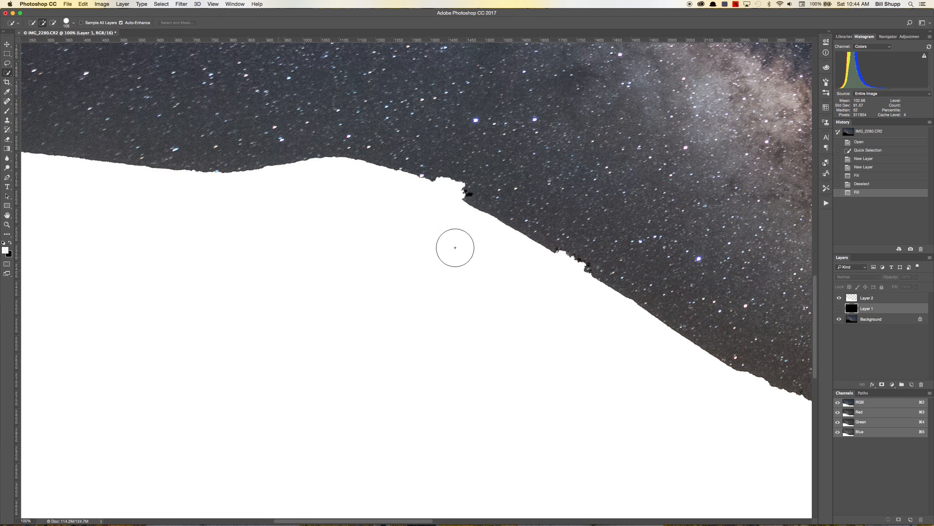
key("b")
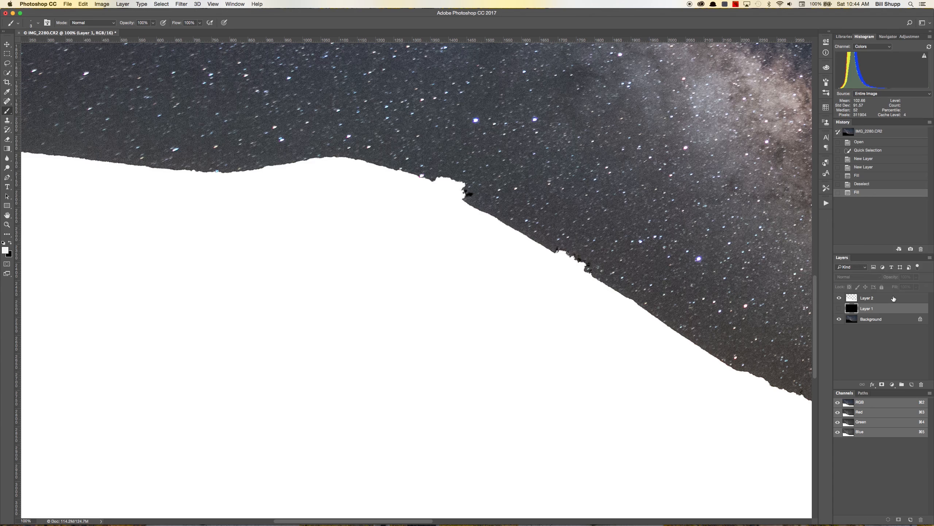
left_click(871, 298)
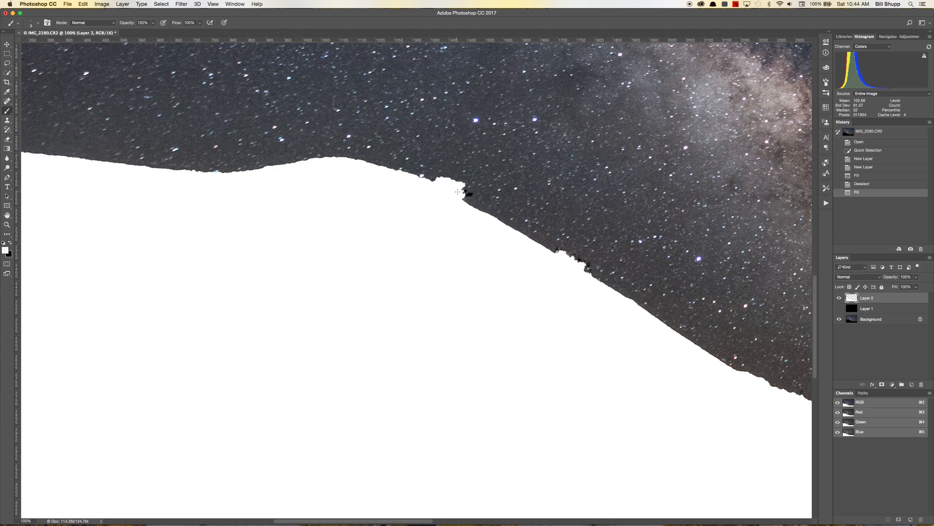
right_click(422, 117)
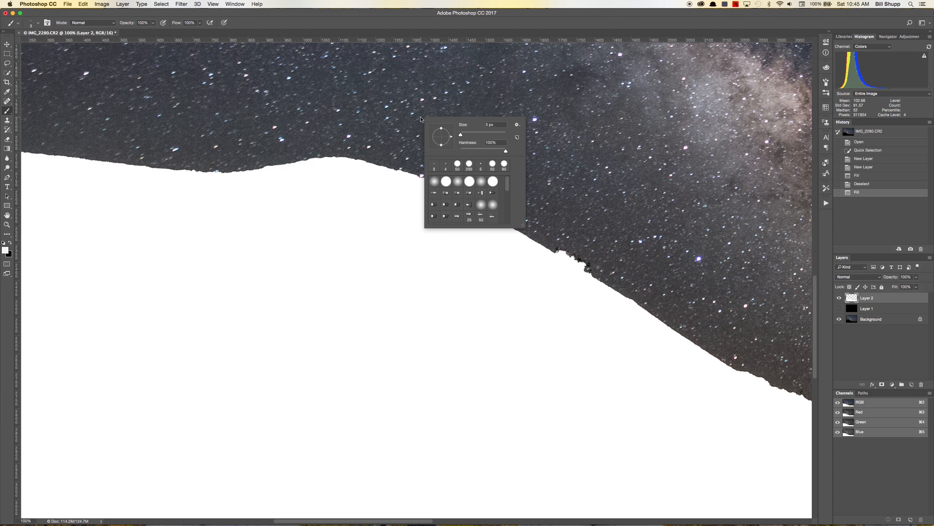
left_click(404, 21)
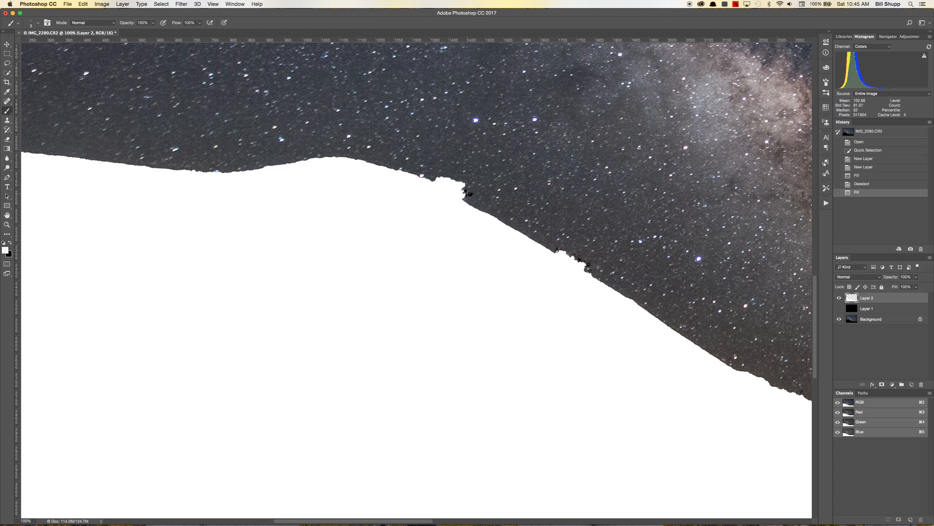
- Paint the missed dark bush at the end of the upper ridge white on Layer 2, filling its small gaps
key("super+equal")
key("super+equal")
key("super+equal")
key("super+equal")
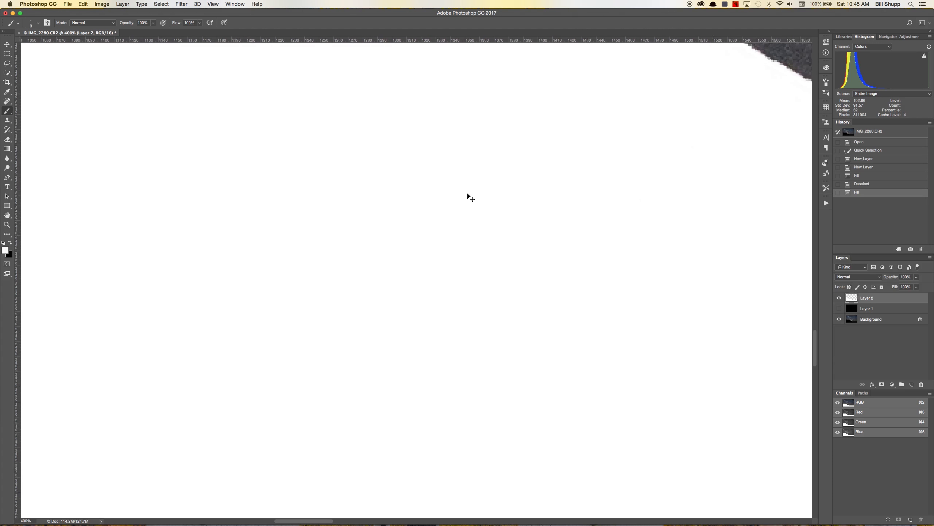
left_click_drag(542, 174, 416, 368)
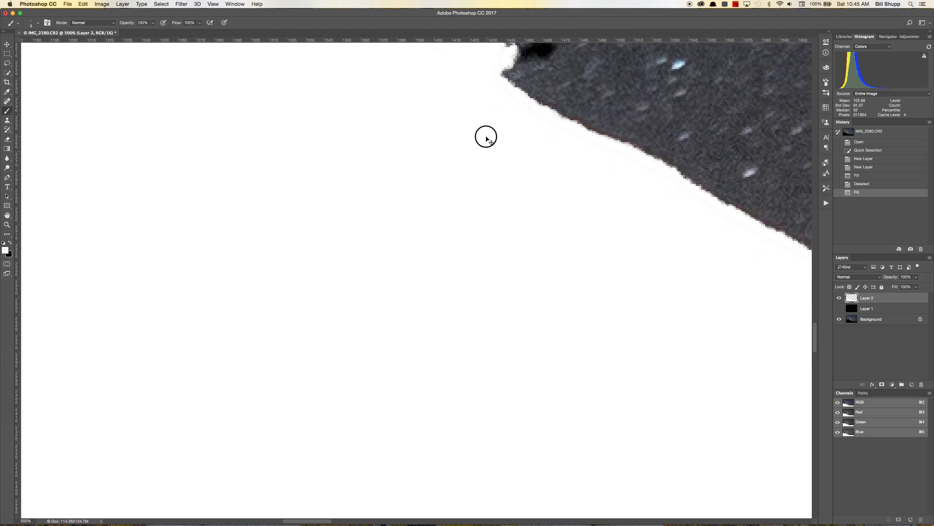
left_click_drag(486, 136, 476, 361)
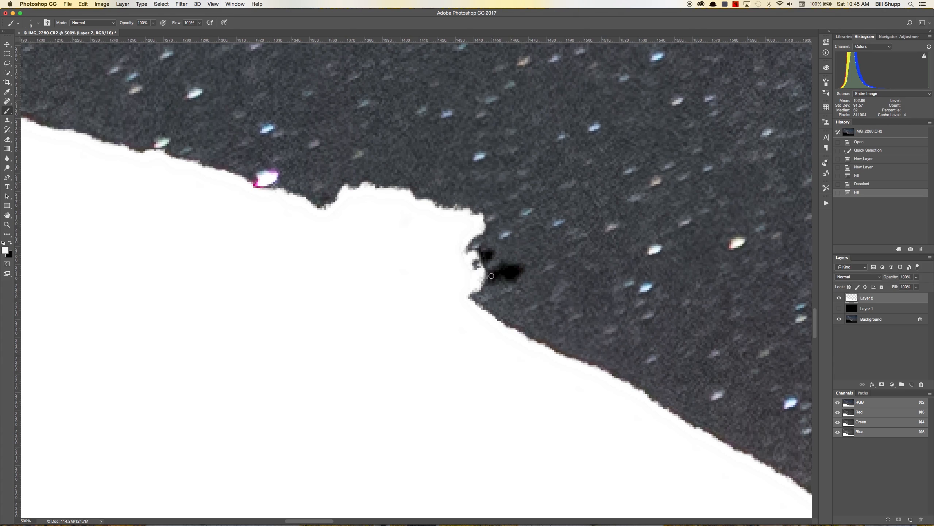
mouse_move(485, 278)
left_mouse_down()
mouse_move(504, 265)
mouse_move(522, 270)
mouse_move(508, 279)
left_mouse_up()
mouse_move(515, 270)
left_mouse_down()
mouse_move(508, 278)
mouse_move(482, 268)
left_mouse_up()
left_click_drag(485, 255, 467, 254)
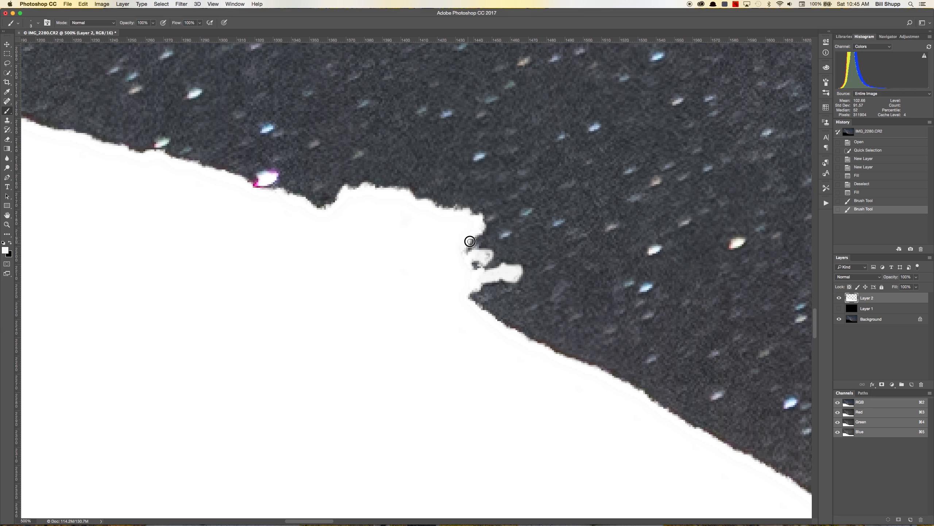
left_click(481, 267)
left_click(480, 265)
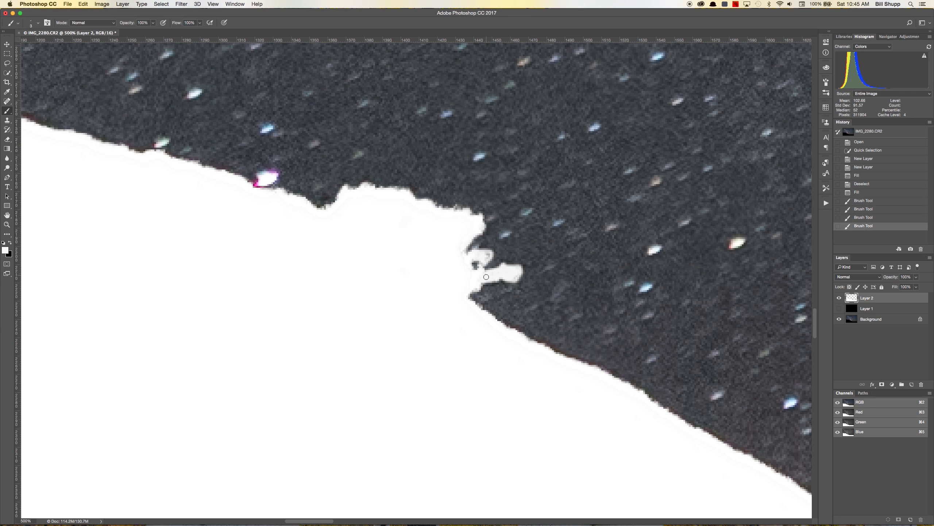
mouse_move(500, 276)
left_mouse_down()
mouse_move(480, 277)
mouse_move(497, 279)
left_mouse_up()
- Examine the white ridge edge toward the left side of the image for unmasked foreground
left_click_drag(351, 251, 769, 381)
left_click_drag(165, 231, 780, 349)
left_click_drag(95, 387, 441, 319)
left_click_drag(279, 321, 819, 319)
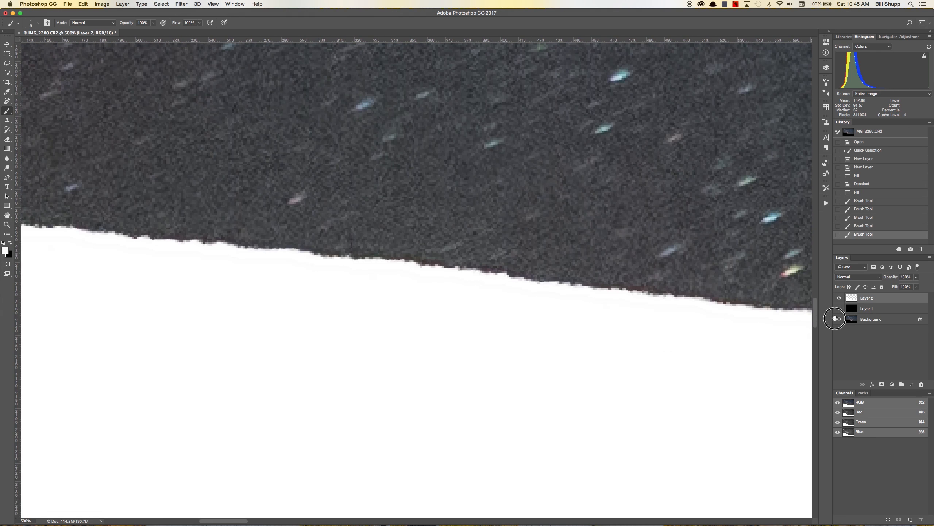
left_click_drag(291, 292, 721, 338)
left_click_drag(495, 324, 181, 211)
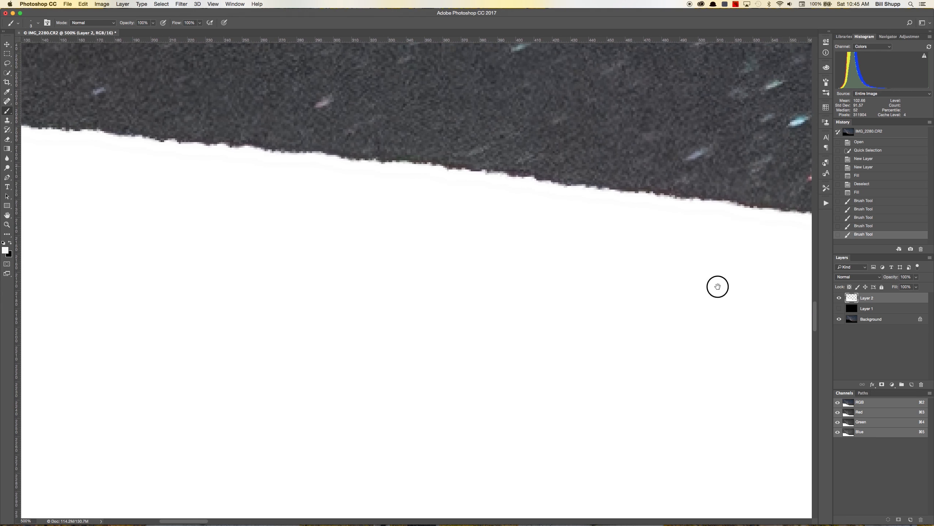
left_click_drag(717, 286, 129, 213)
left_click_drag(469, 251, 351, 259)
- Paint the cluster of small dark bushes partway down the slope white on Layer 2
left_click_drag(710, 282, 126, 206)
left_click_drag(688, 392, 205, 255)
left_click_drag(413, 365, 310, 251)
left_click_drag(396, 282, 260, 202)
mouse_move(300, 140)
left_mouse_down()
mouse_move(293, 125)
mouse_move(291, 137)
mouse_move(315, 133)
left_mouse_up()
mouse_move(372, 166)
left_mouse_down()
mouse_move(379, 160)
mouse_move(380, 176)
mouse_move(348, 154)
mouse_move(356, 170)
left_mouse_up()
mouse_move(409, 194)
left_mouse_down()
mouse_move(402, 176)
mouse_move(402, 190)
mouse_move(412, 183)
mouse_move(400, 166)
mouse_move(402, 186)
mouse_move(434, 189)
mouse_move(436, 208)
mouse_move(438, 215)
left_mouse_up()
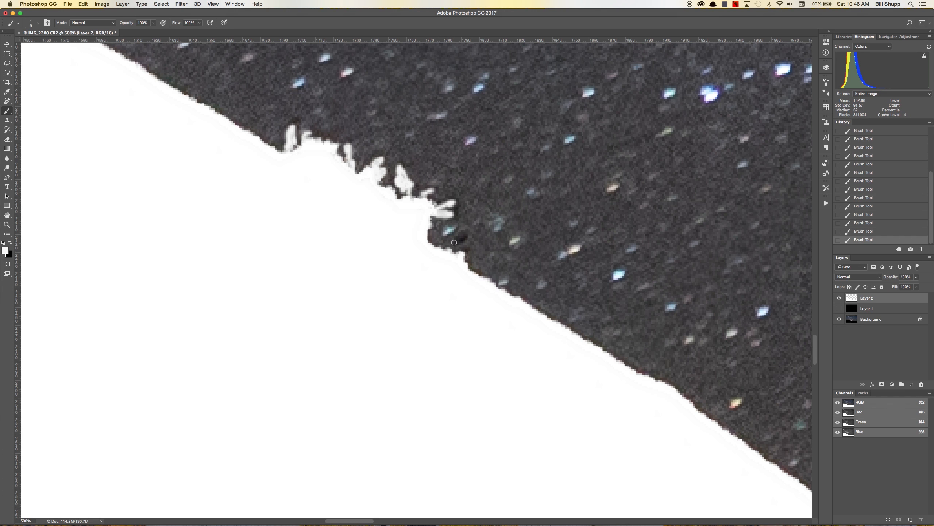
mouse_move(455, 243)
left_mouse_down()
mouse_move(464, 240)
mouse_move(454, 245)
mouse_move(467, 263)
left_mouse_up()
mouse_move(450, 205)
left_mouse_down()
mouse_move(440, 203)
mouse_move(452, 211)
left_mouse_up()
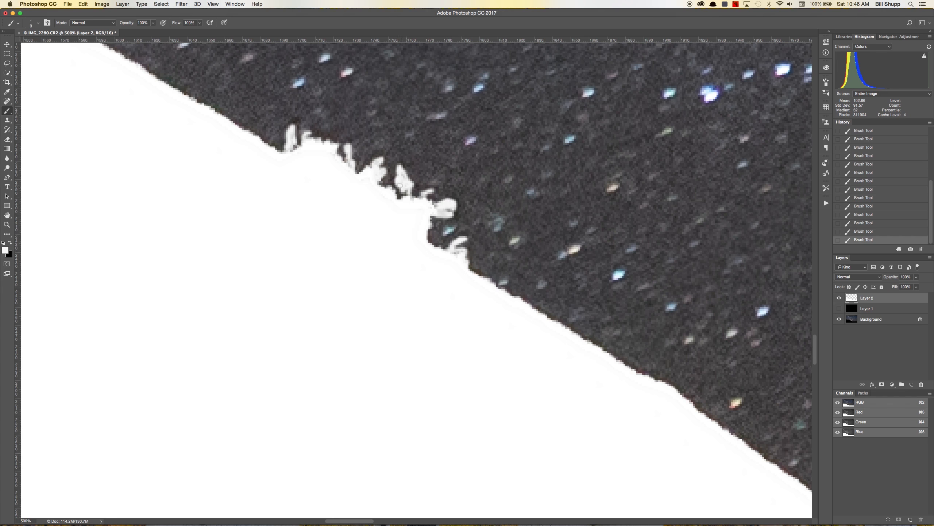
left_click_drag(400, 188, 407, 197)
- Paint the two thin dark poles rising from the lower slope white on Layer 2
left_click_drag(627, 384, 236, 135)
left_click_drag(572, 361, 207, 148)
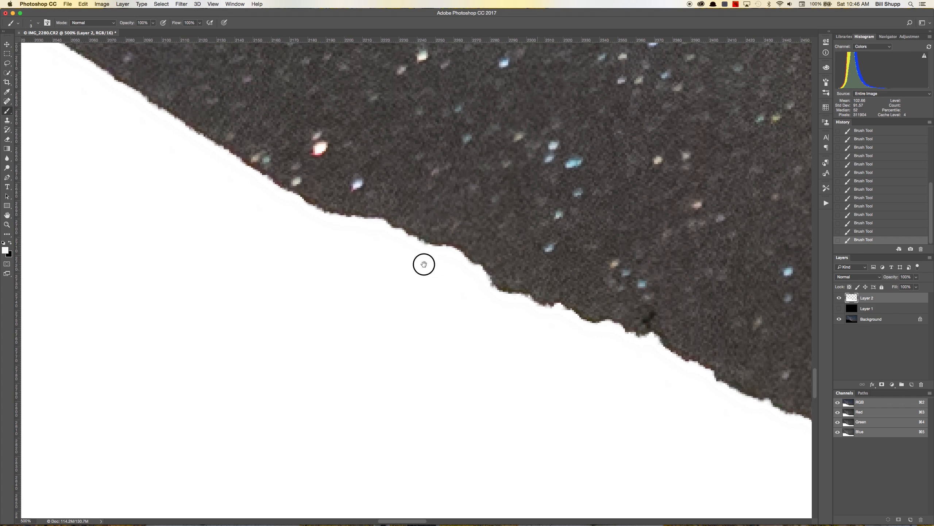
left_click_drag(570, 304, 348, 251)
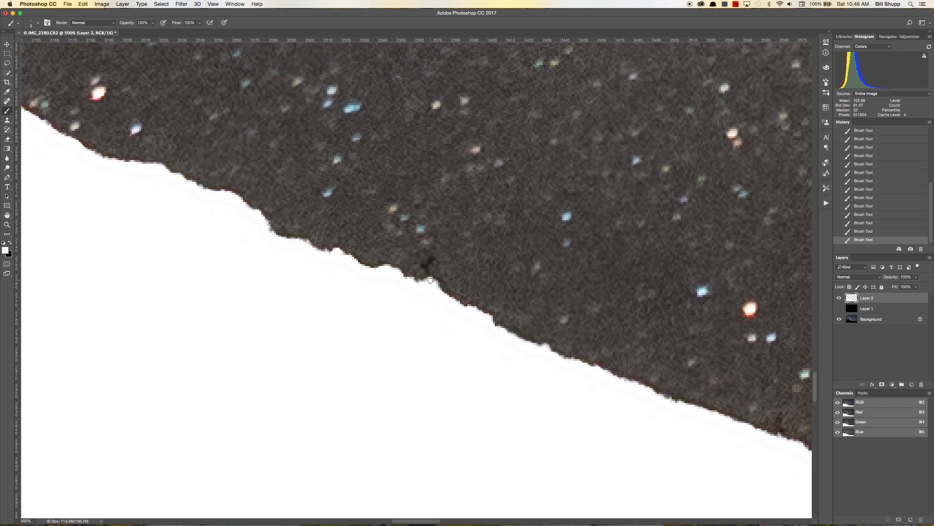
left_click_drag(584, 392, 142, 188)
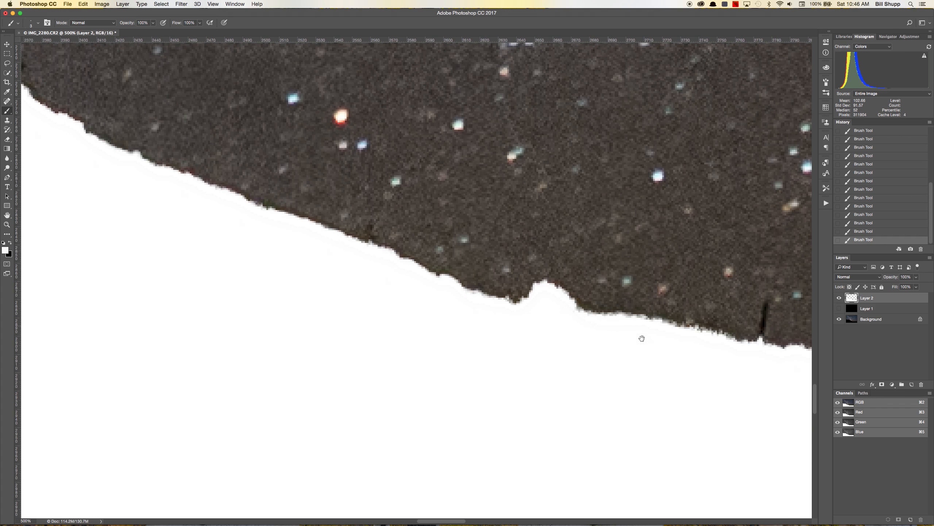
left_click_drag(616, 328, 290, 279)
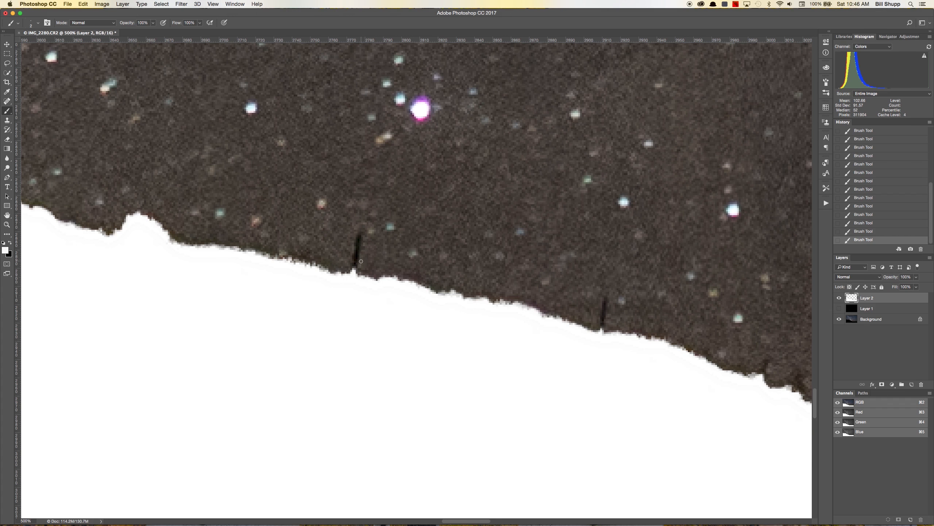
mouse_move(354, 270)
left_mouse_down()
mouse_move(357, 247)
mouse_move(358, 256)
left_mouse_up()
left_click_drag(603, 324, 602, 337)
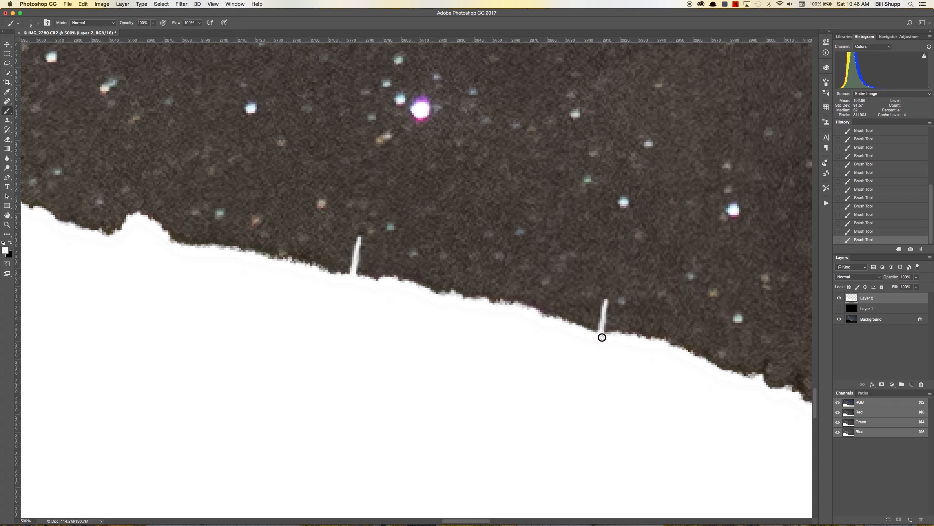
- Paint the small dark tufts along the ridge edge to the right of the poles white
left_click_drag(750, 405, 235, 280)
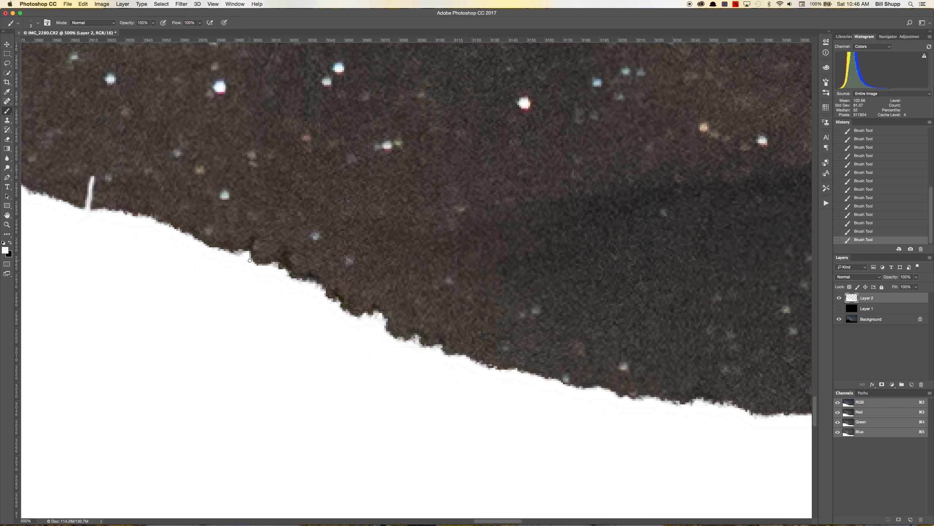
mouse_move(247, 248)
left_mouse_down()
mouse_move(255, 266)
mouse_move(287, 268)
mouse_move(269, 264)
left_mouse_up()
left_click_drag(313, 279, 318, 285)
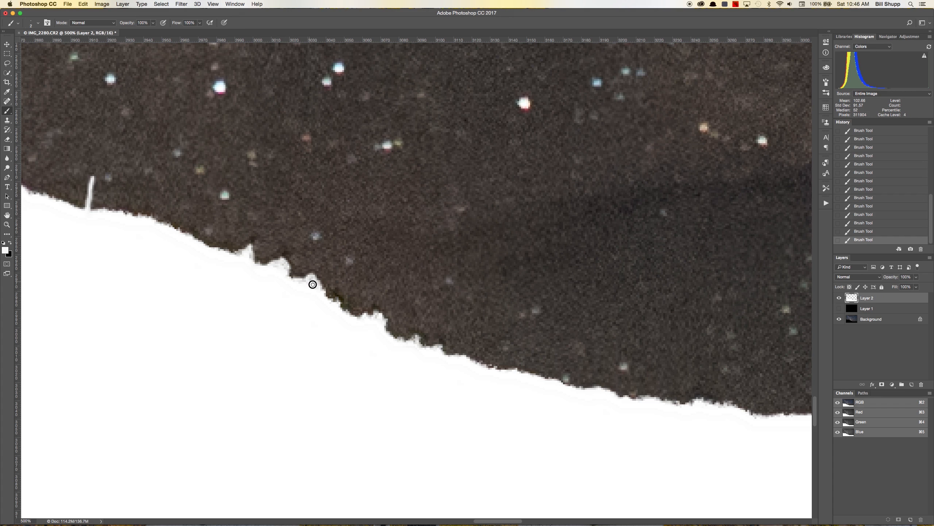
- Check the remaining ridge edge to the image's right border, show the black Layer 1 again and fit the whole matte in view
scroll(472, 368, "right", 2)
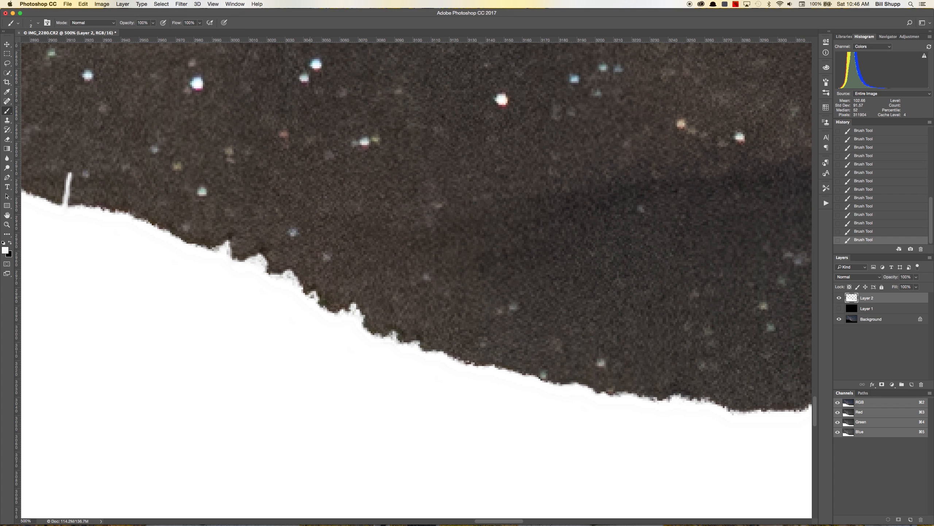
scroll(318, 301, "right", 10)
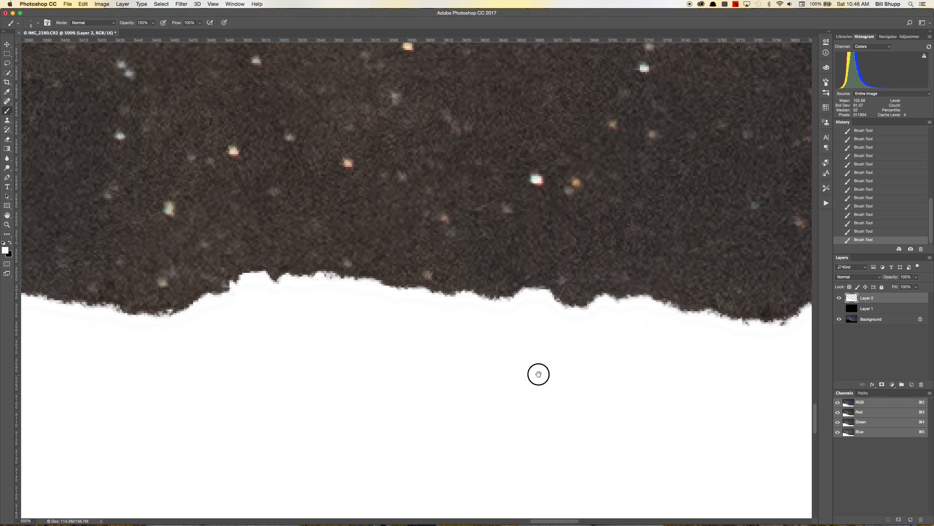
scroll(571, 375, "right", 10)
scroll(243, 364, "right", 13)
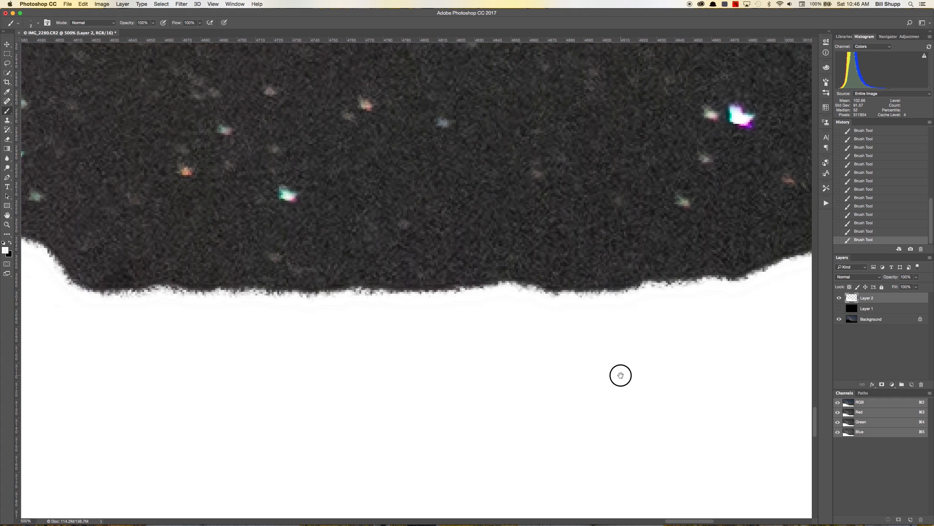
scroll(620, 375, "right", 9)
left_click_drag(491, 390, 427, 398)
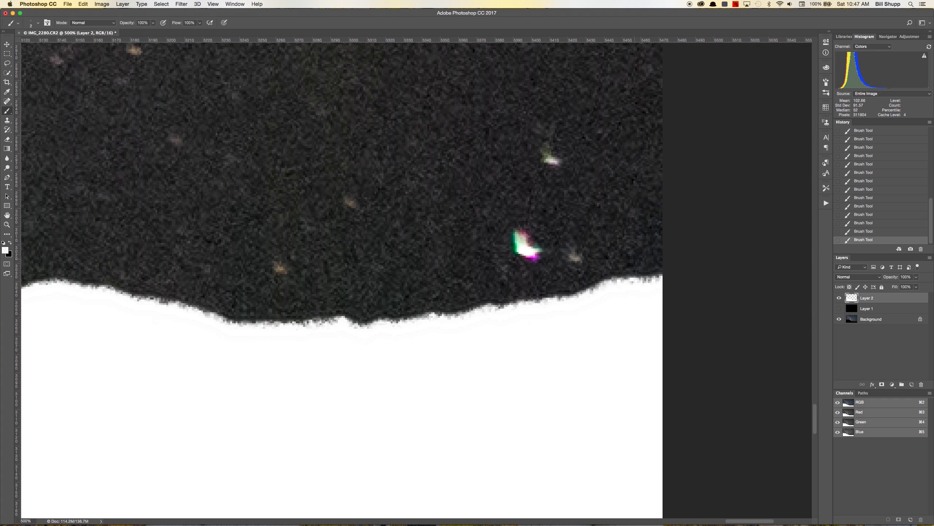
left_click(839, 308)
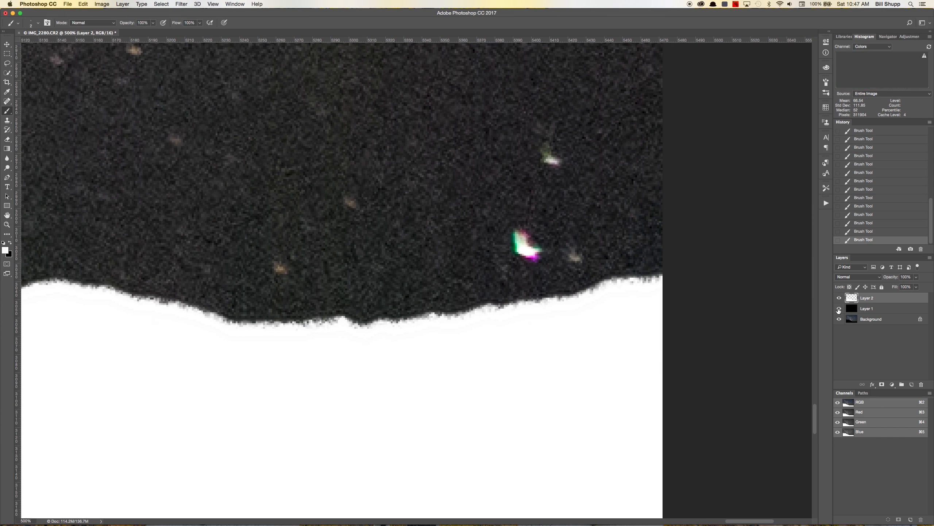
scroll(763, 336, "left", 7)
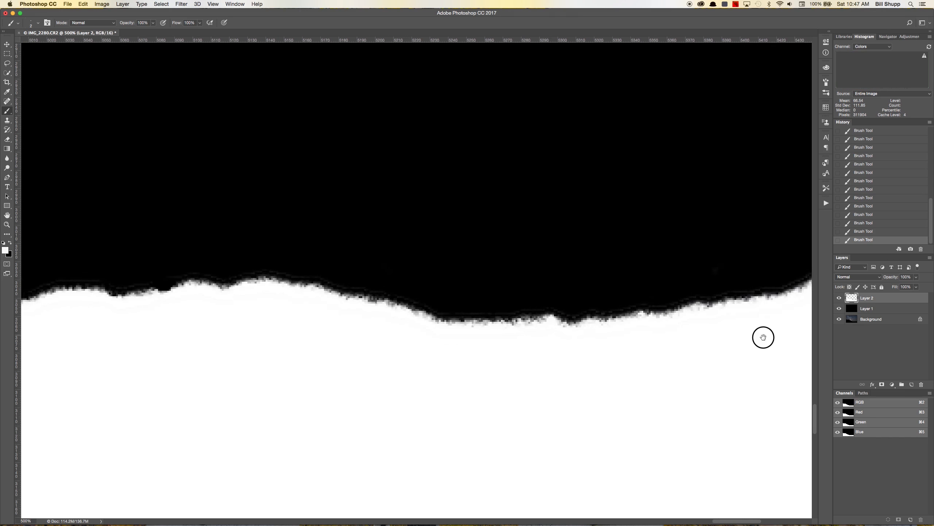
key("super+0")
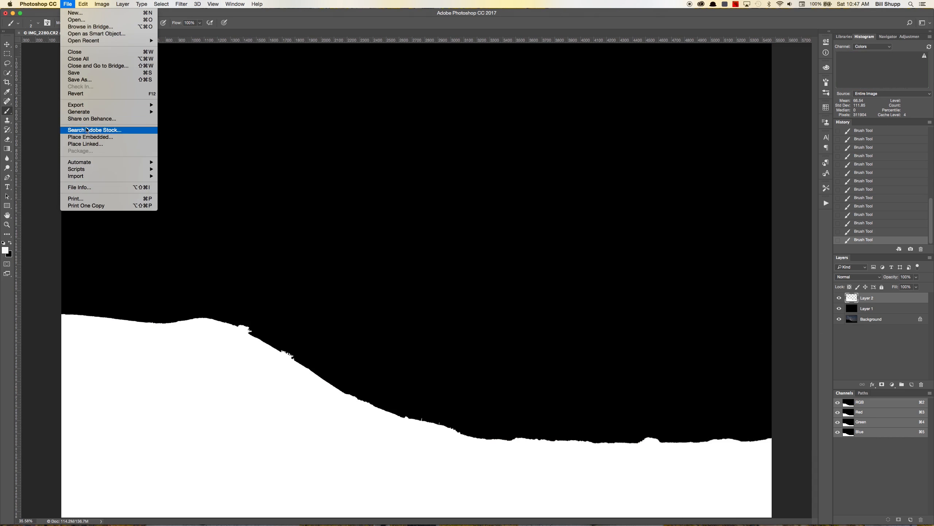
- Set up a flattened copy of the matte to save in TIFF format with the Layers option off
left_click(88, 81)
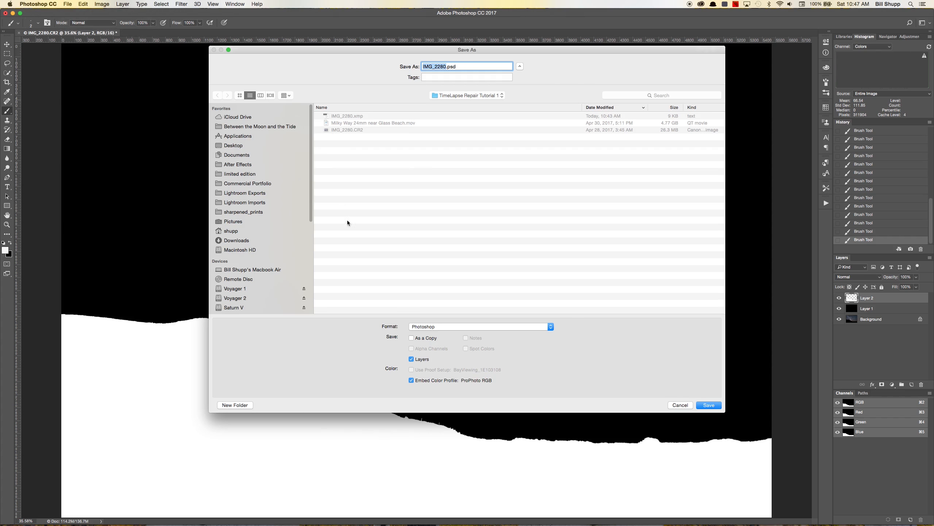
left_click(416, 327)
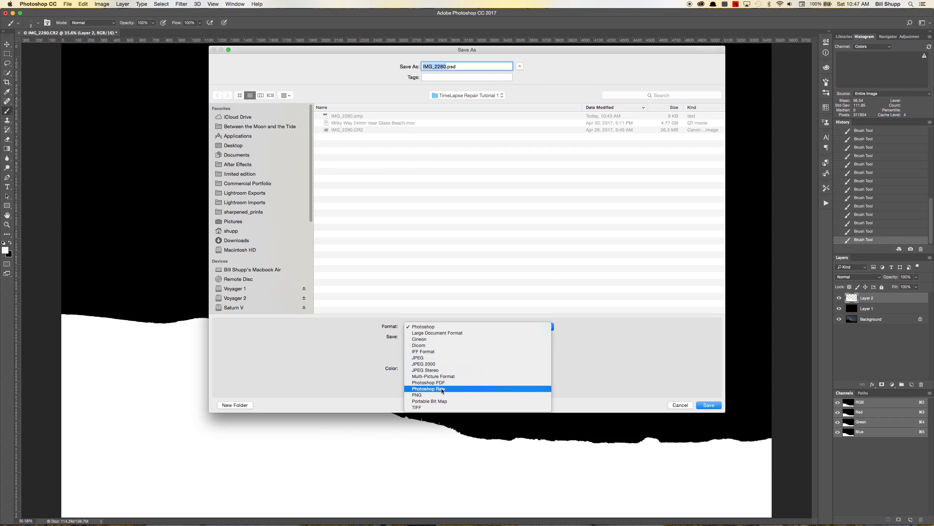
left_click(443, 406)
left_click(423, 360)
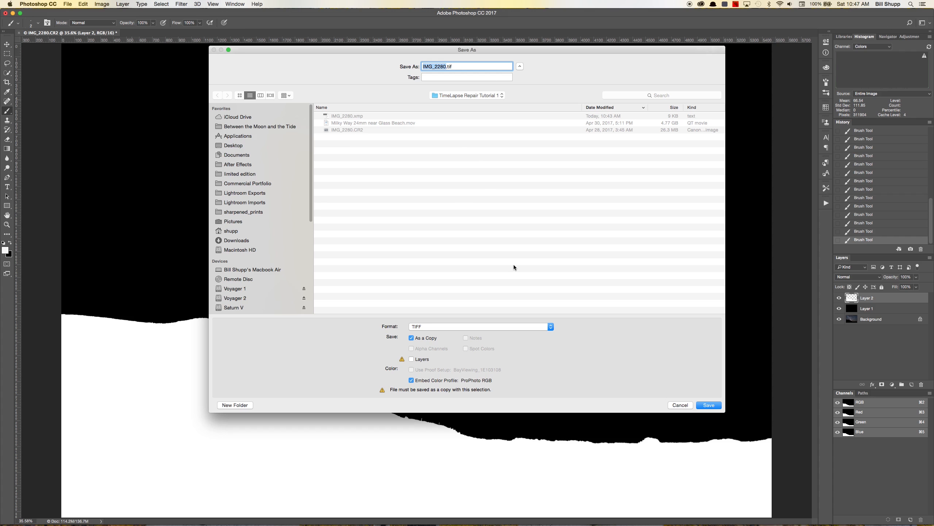
- Save the copy as Foreground_Mask without image compression, and quit Photoshop without saving changes to IMG_2280.CR2
type("Foregound")
key("BackSpace")
key("BackSpace")
key("BackSpace")
key("BackSpace")
key("BackSpace")
type("ground_Mask")
key("Return")
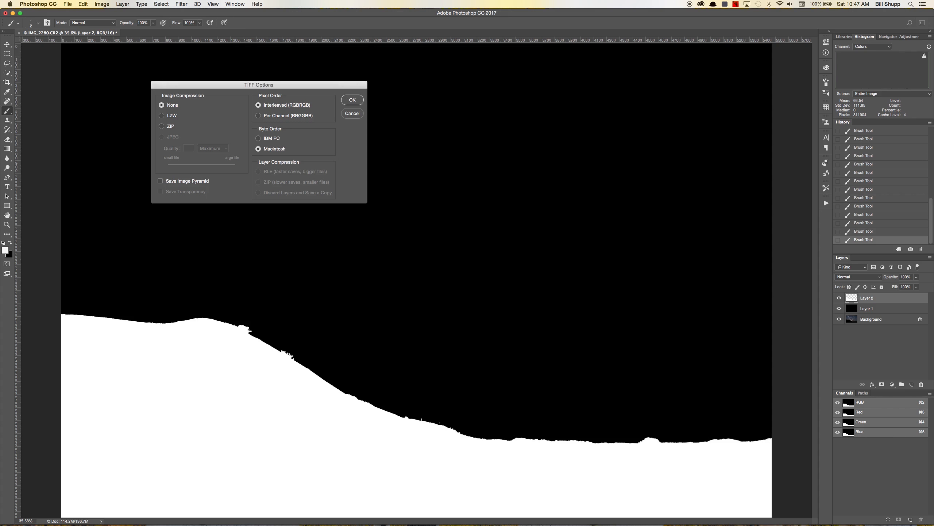
key("Return")
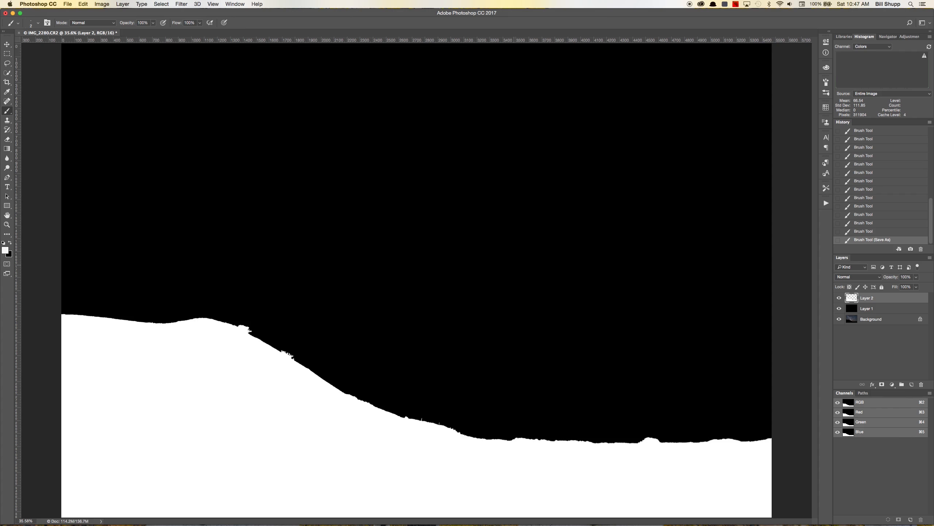
key("super+q")
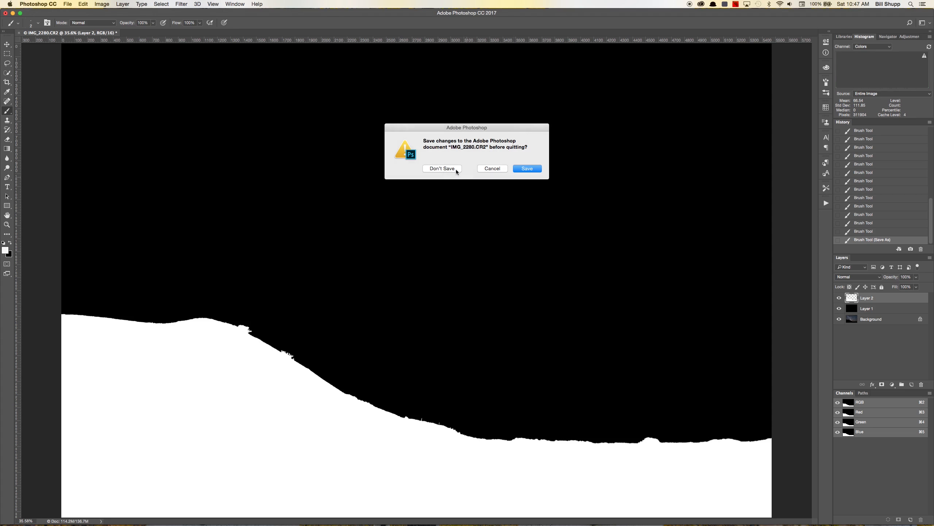
left_click(444, 169)
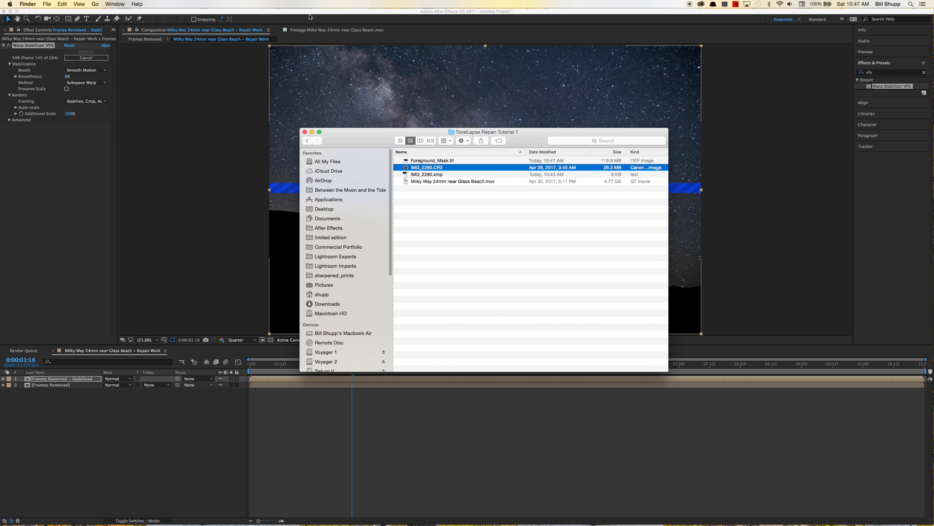
- Return to After Effects and play the stabilized composition from its first frame
left_click(309, 14)
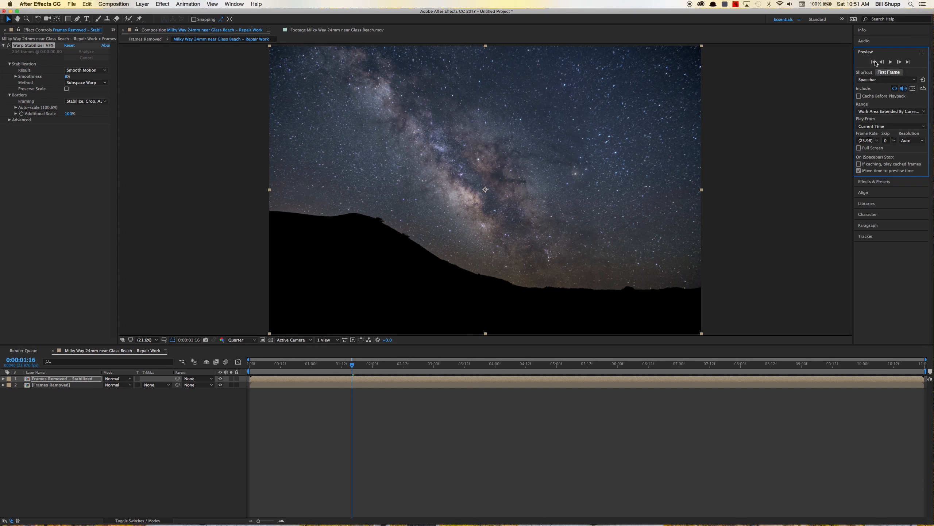
left_click(872, 62)
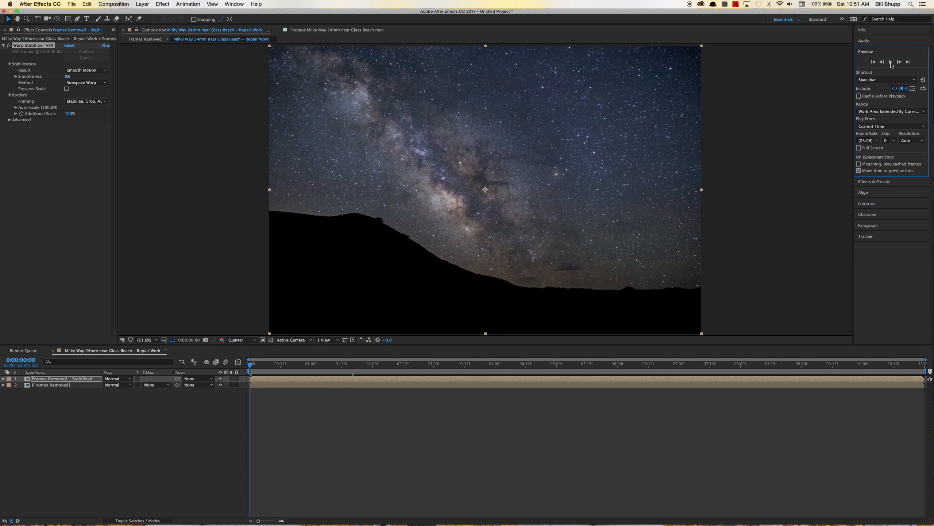
left_click(891, 62)
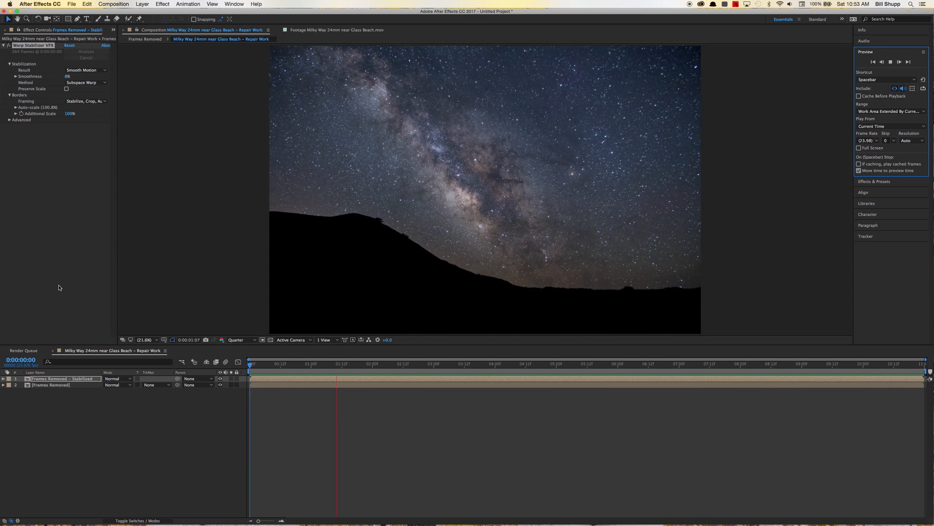
- Import Foreground_Mask.tif from the TimeLapse Repair Tutorial 1 folder into the After Effects project
key("super+Tab")
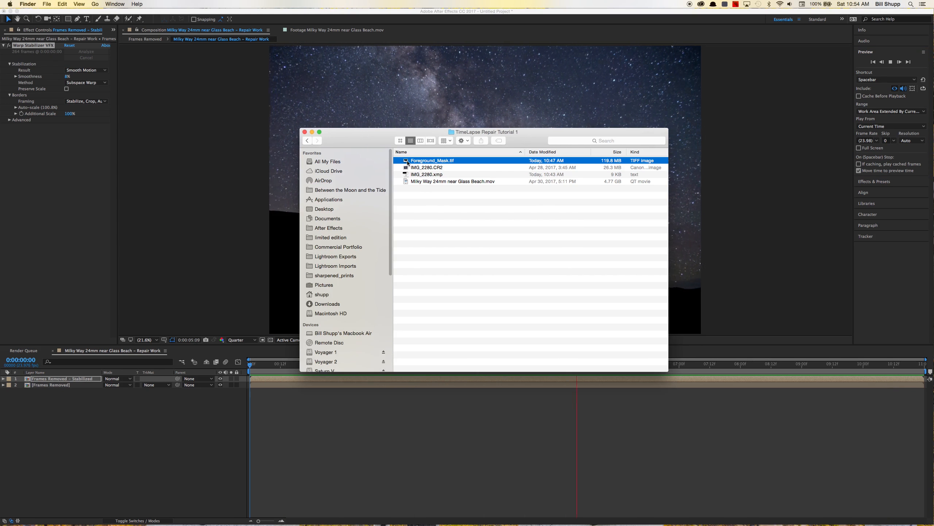
left_click_drag(352, 175, 428, 179)
left_click(134, 85)
left_click(113, 30)
left_click(122, 39)
key("super+Tab")
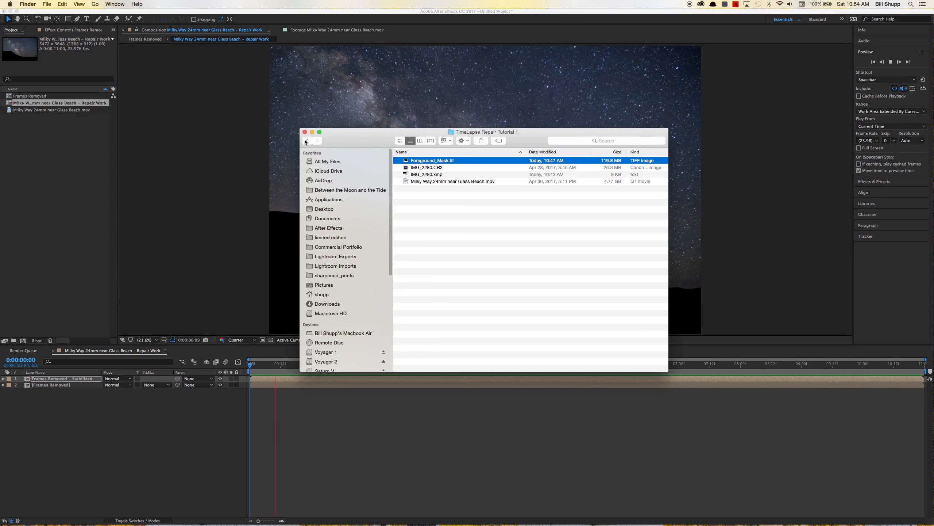
left_click_drag(430, 160, 61, 173)
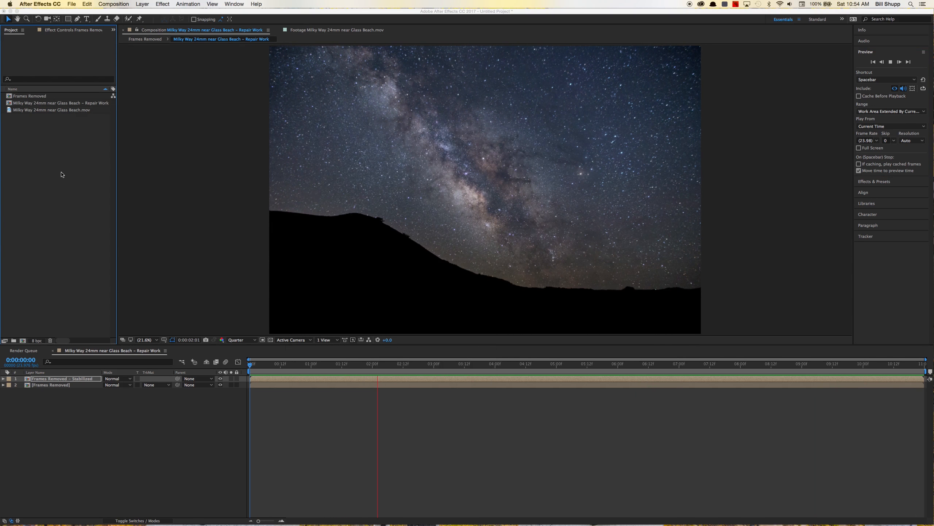
left_click(62, 173)
left_click(30, 96)
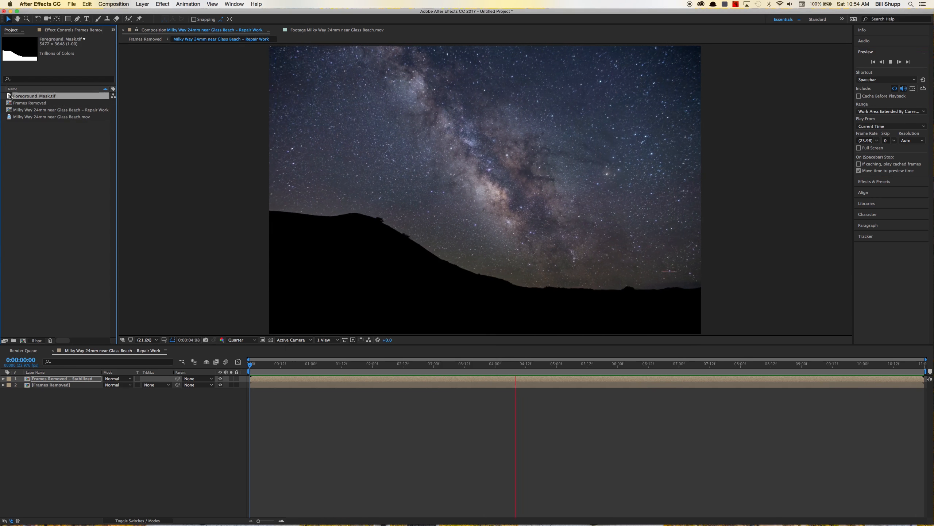
- Add Foreground_Mask.tif as the top layer of the Repair Work composition and reorder Frames Removed above Frames Removed - Stabilized
left_click_drag(29, 96, 58, 381)
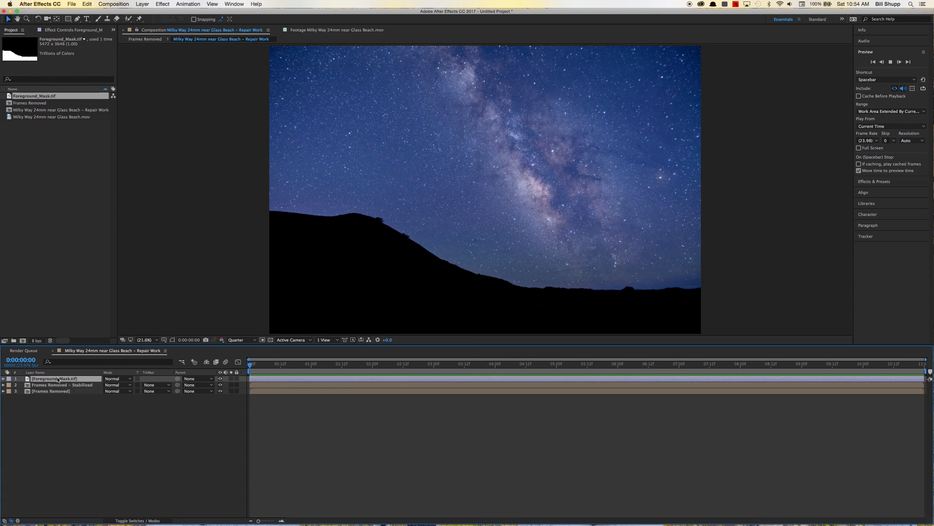
left_click(41, 388)
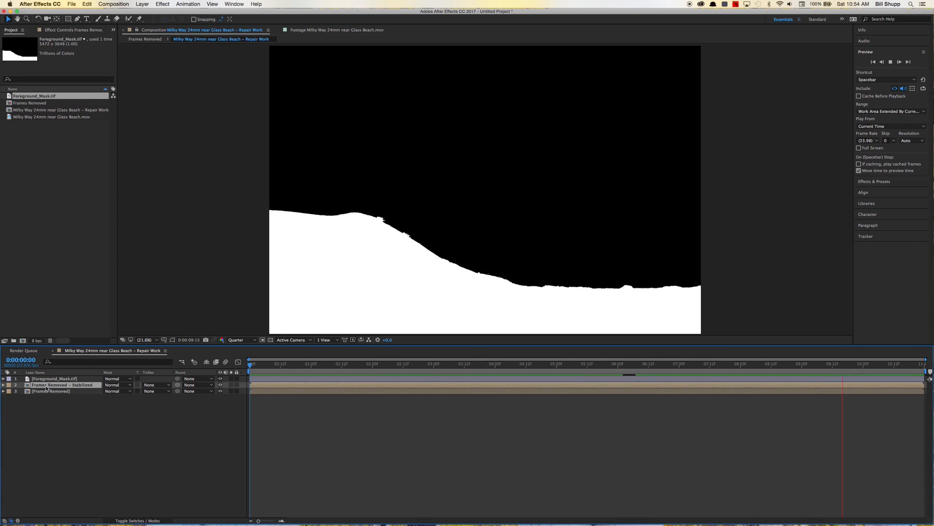
left_click_drag(54, 388, 56, 396)
left_click(61, 387)
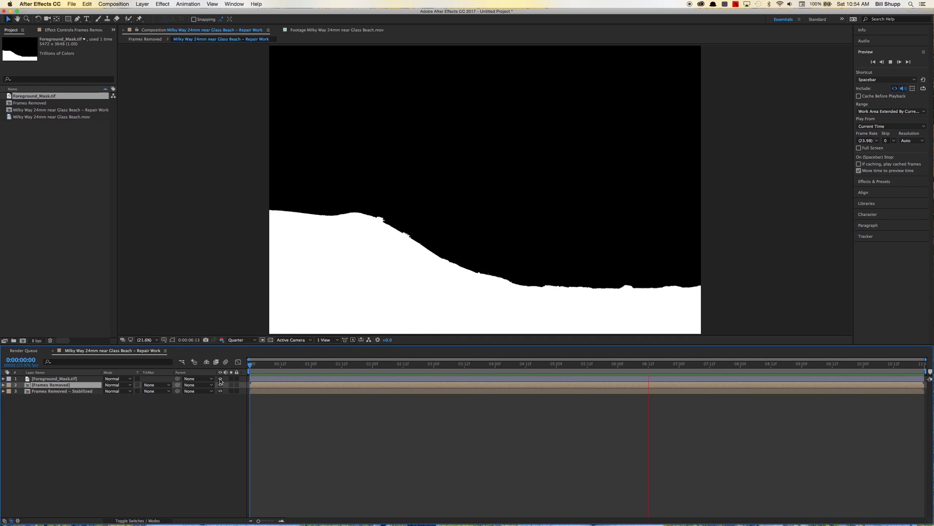
- Hide the Foreground_Mask.tif layer and set the Frames Removed layer's track matte to Luma Matte using that mask
left_click(219, 379)
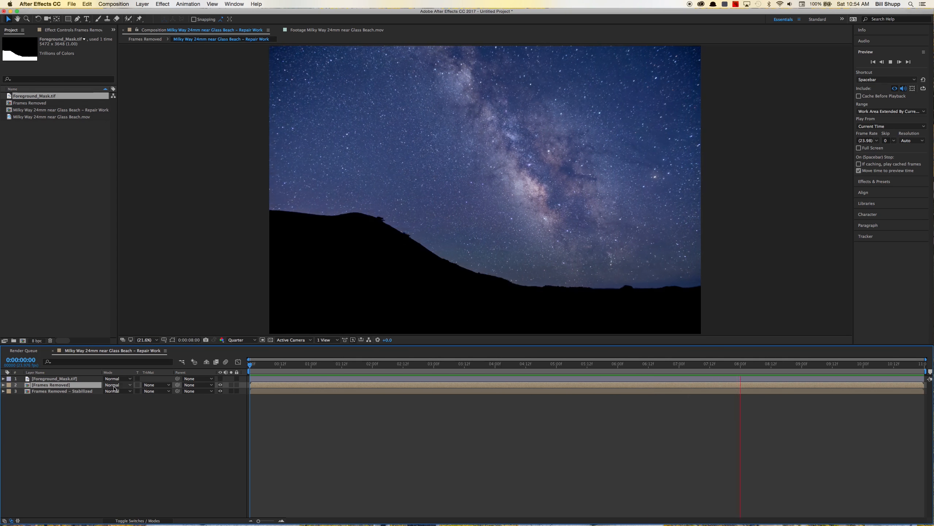
left_click(117, 385)
left_click(156, 385)
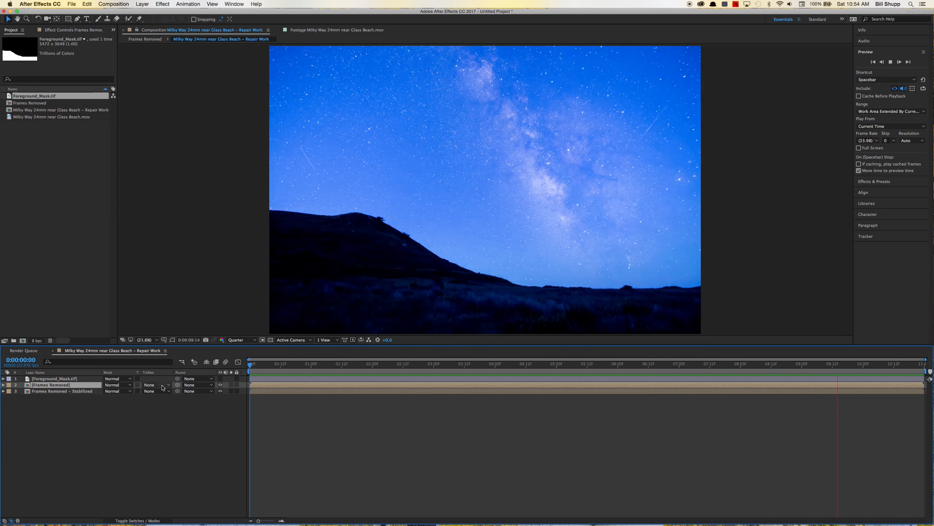
left_click(156, 385)
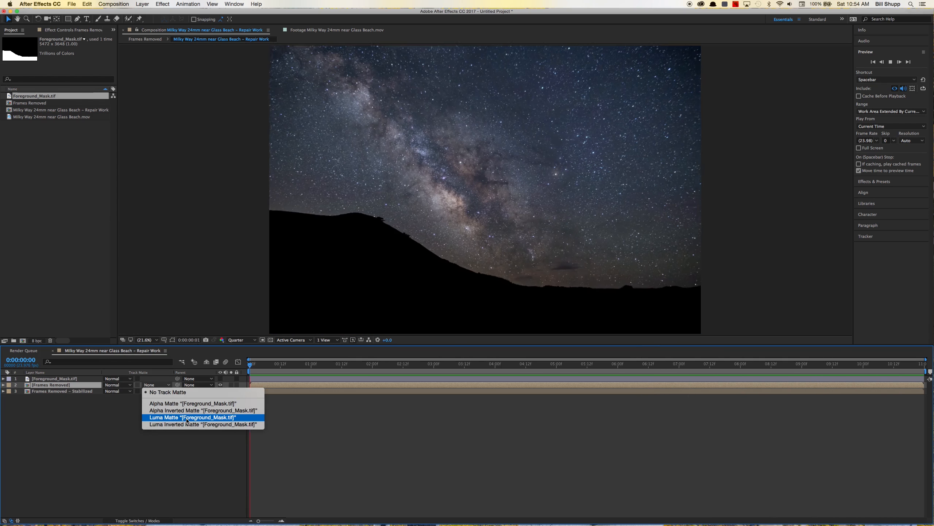
left_click(187, 418)
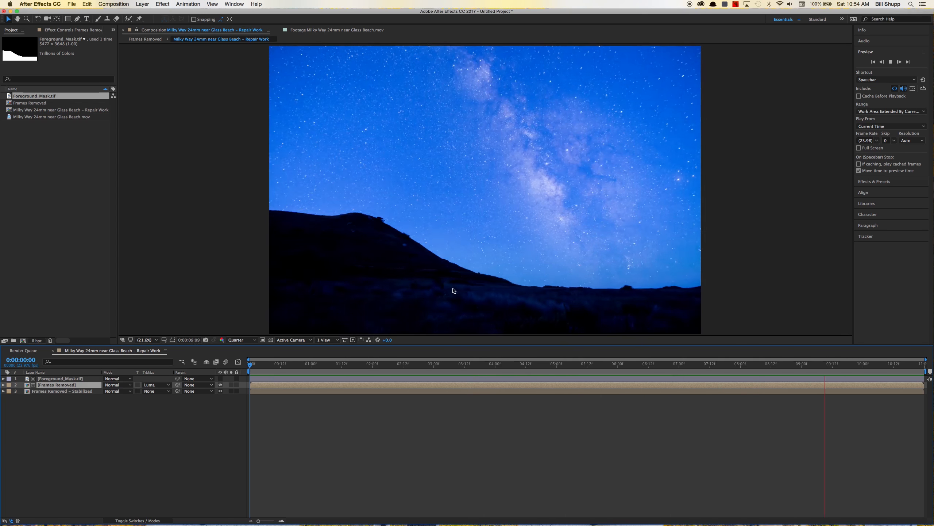
- Play the masked composite and check the edge between the fixed foreground and the stabilized sky
key("space")
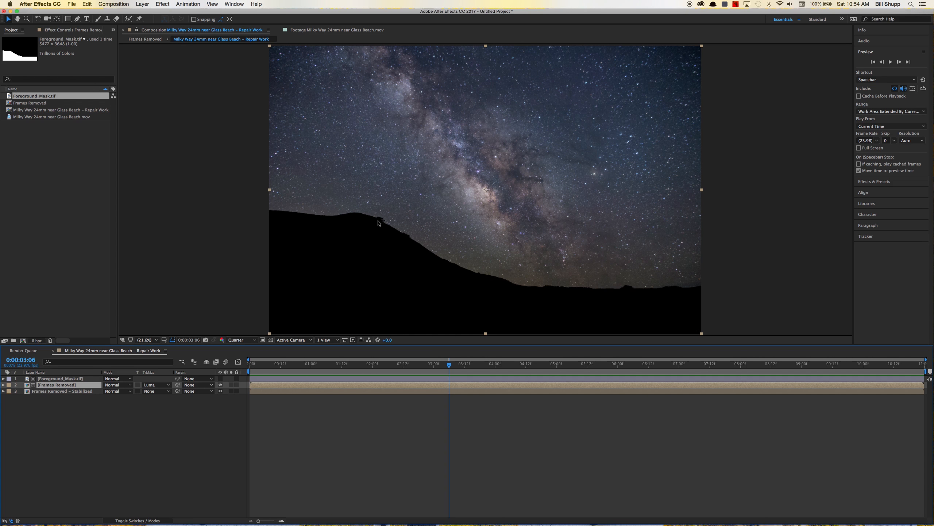
key("space")
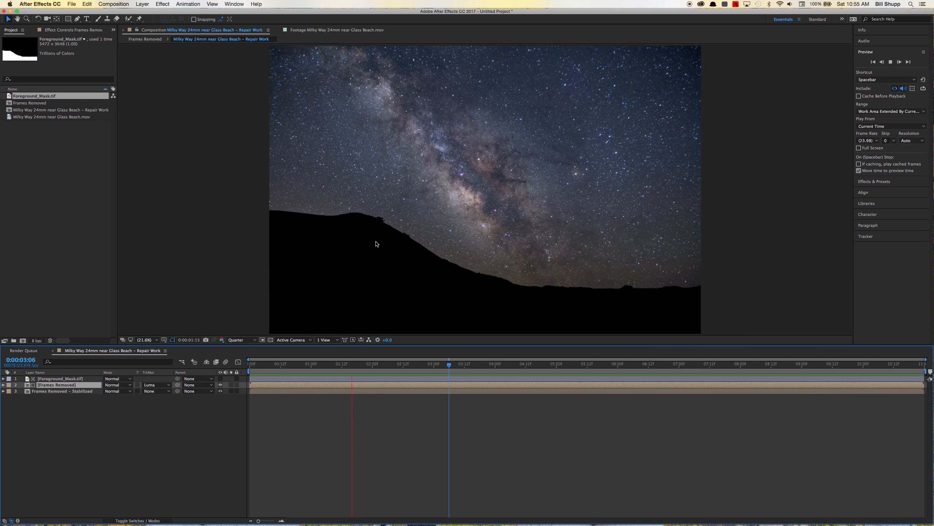
key("space")
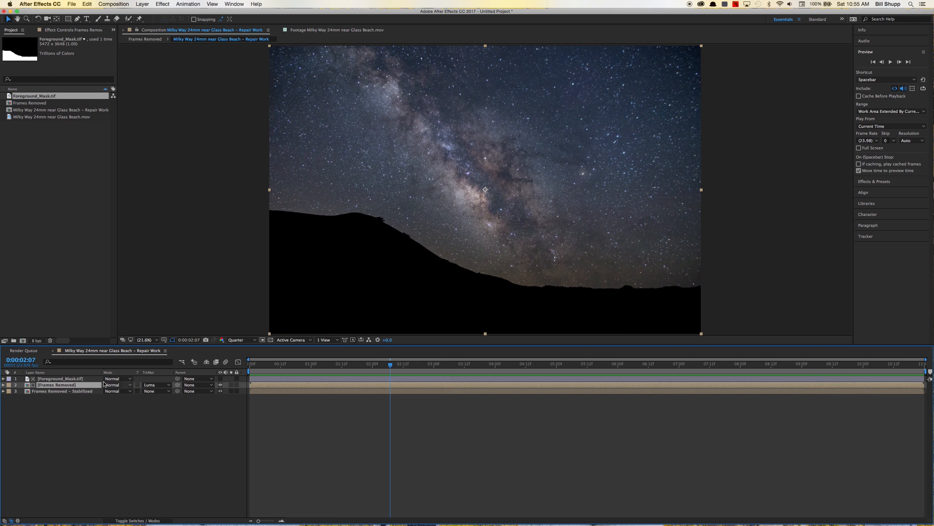
- Shift the Frames Removed - Stabilized layer down by setting its Position to 2736.0, 1869.0
left_click(88, 391)
left_click(3, 391)
left_click(10, 404)
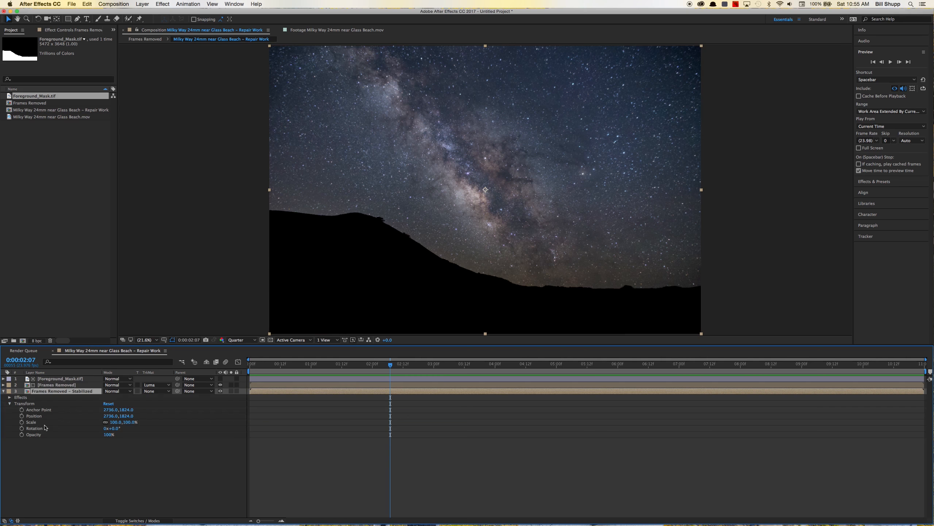
mouse_move(128, 418)
left_mouse_down()
mouse_move(194, 418)
mouse_move(87, 409)
mouse_move(443, 435)
mouse_move(202, 408)
mouse_move(38, 407)
mouse_move(131, 413)
left_mouse_up()
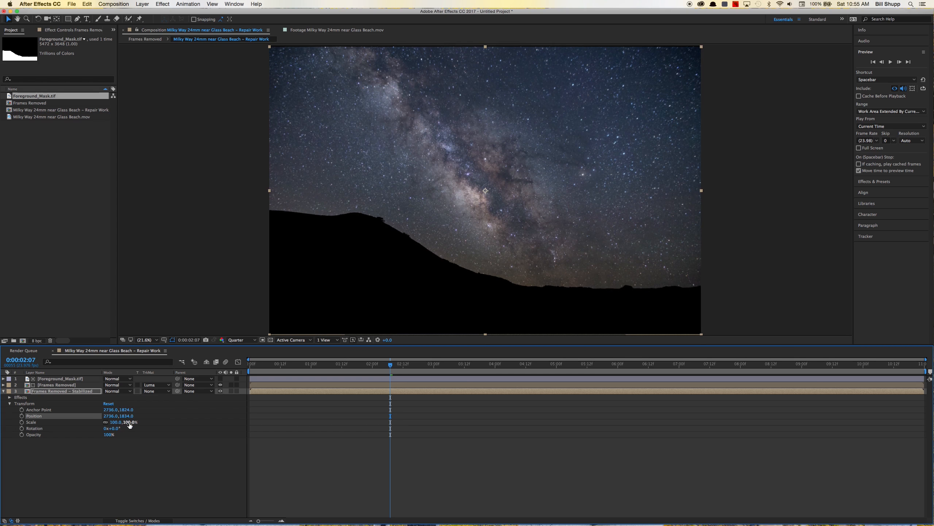
left_click_drag(129, 419, 139, 420)
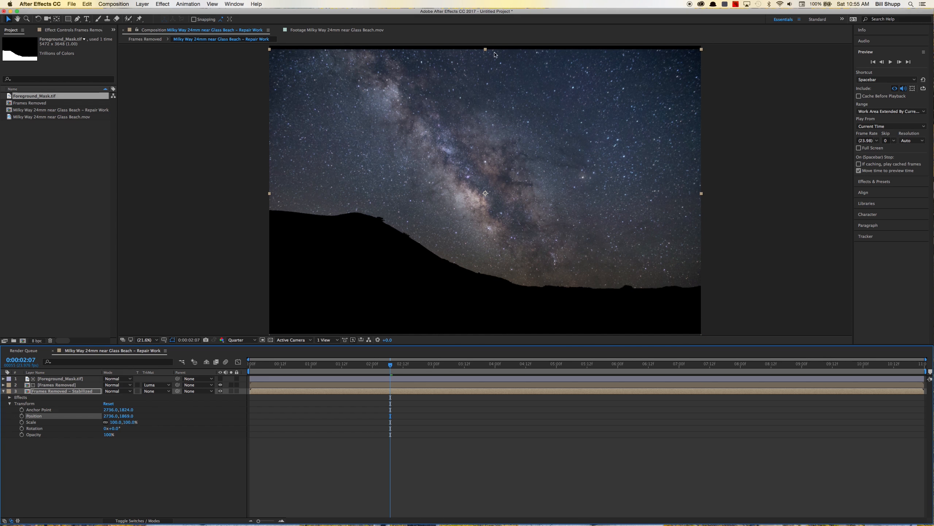
- Play the repositioned composite from the first frame and inspect the ridge line in the maximized Composition viewer
left_click(874, 61)
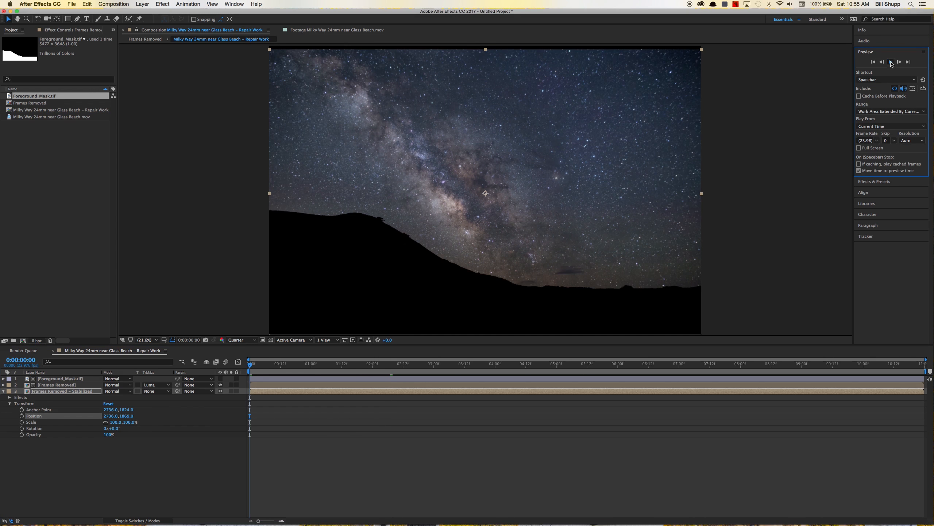
left_click(891, 62)
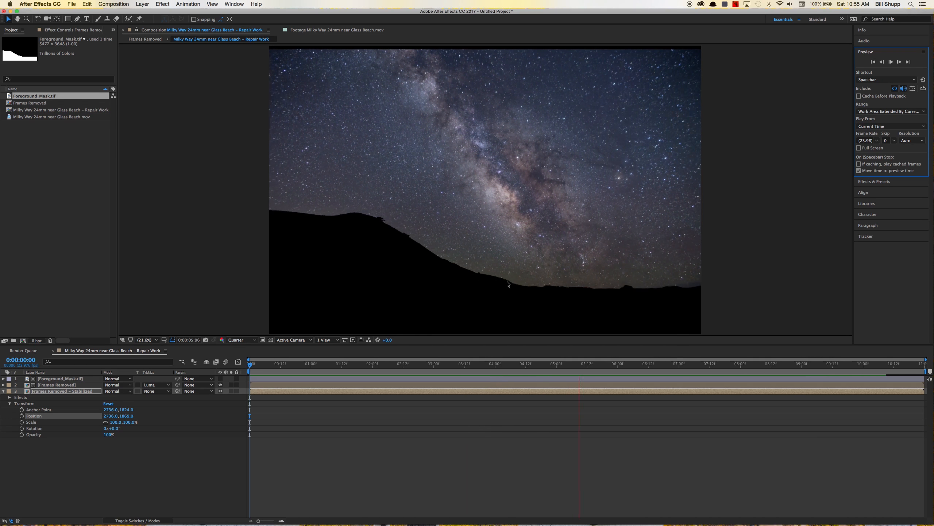
left_click(238, 188)
key("space")
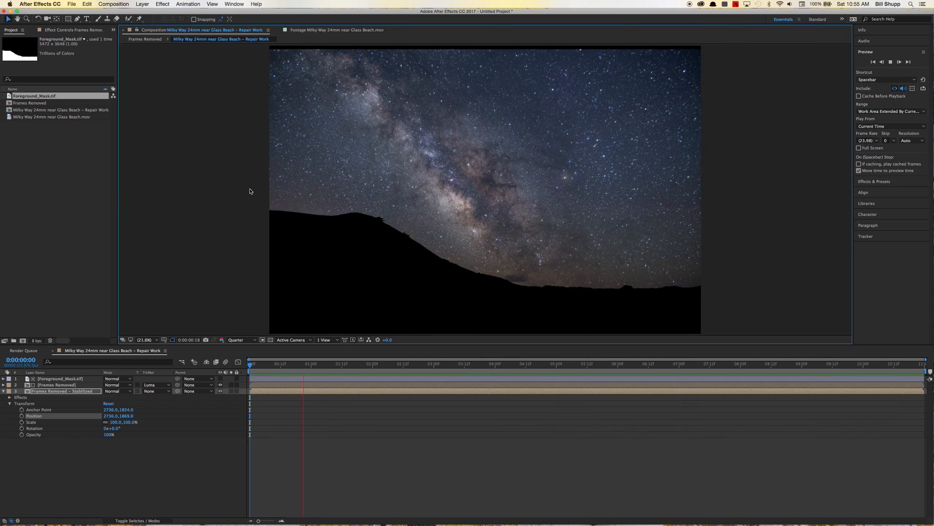
key("grave")
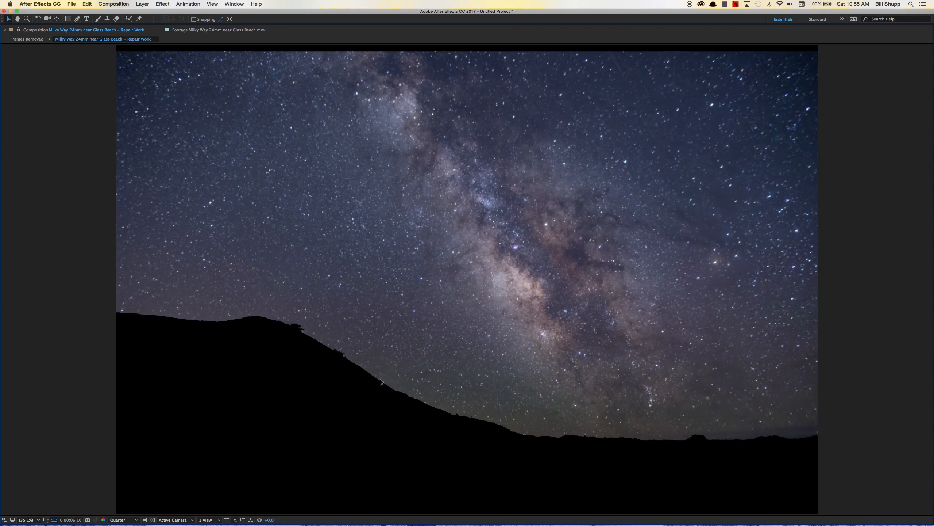
key("space")
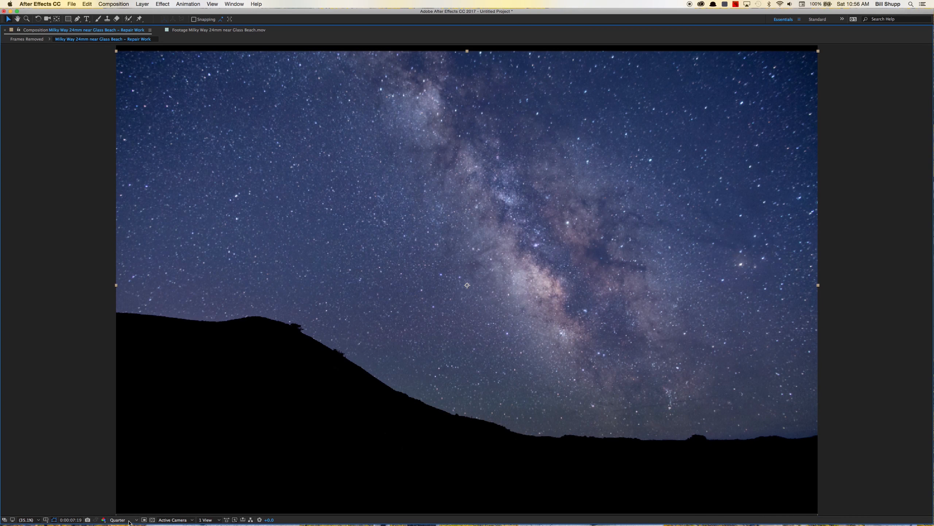
left_click(129, 521)
left_click(132, 487)
left_click(125, 520)
left_click(125, 506)
- Replay the composite in the maximized viewer to examine the ridge line, and restore the normal workspace layout
key("space")
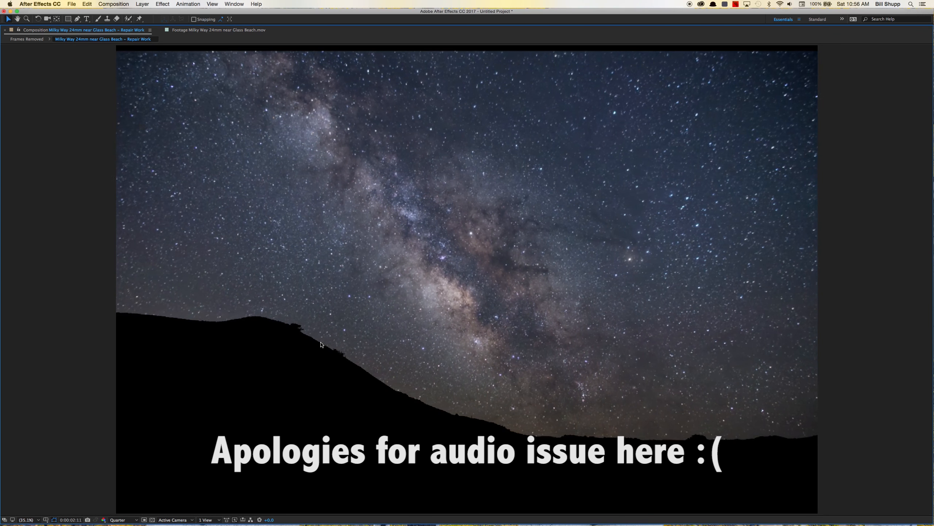
left_click(330, 384)
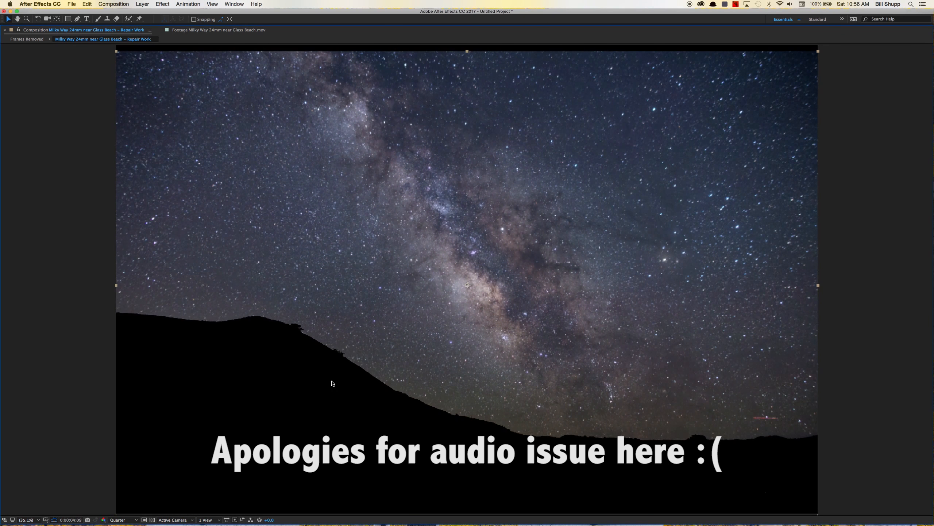
key("grave")
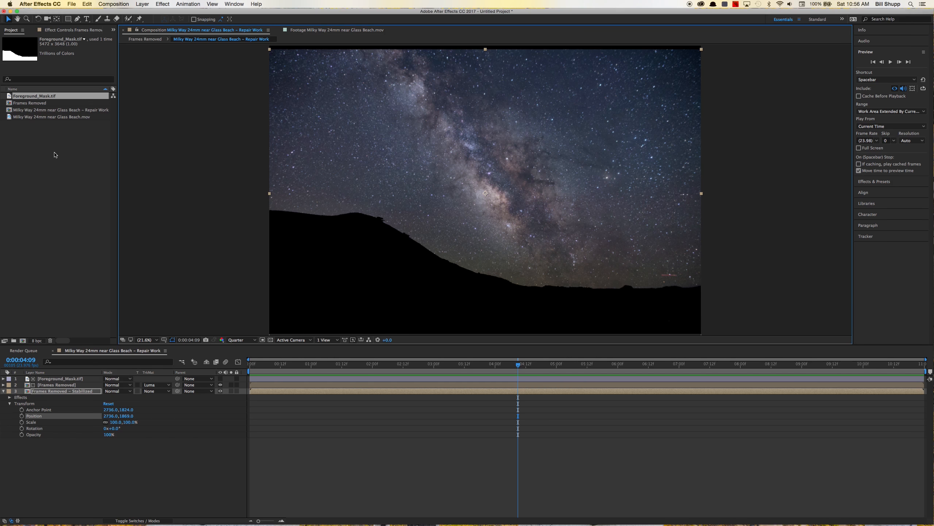
- Create a new composition from the Repair Work comp and name it "Milky Way 24mm near Glass Beach - Clean"
left_click(16, 110)
left_click_drag(16, 111, 23, 341)
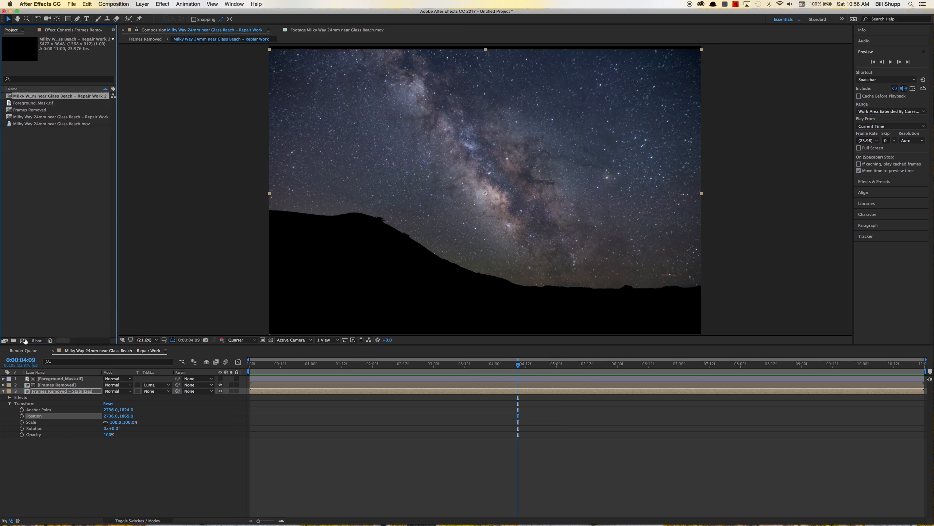
right_click(97, 117)
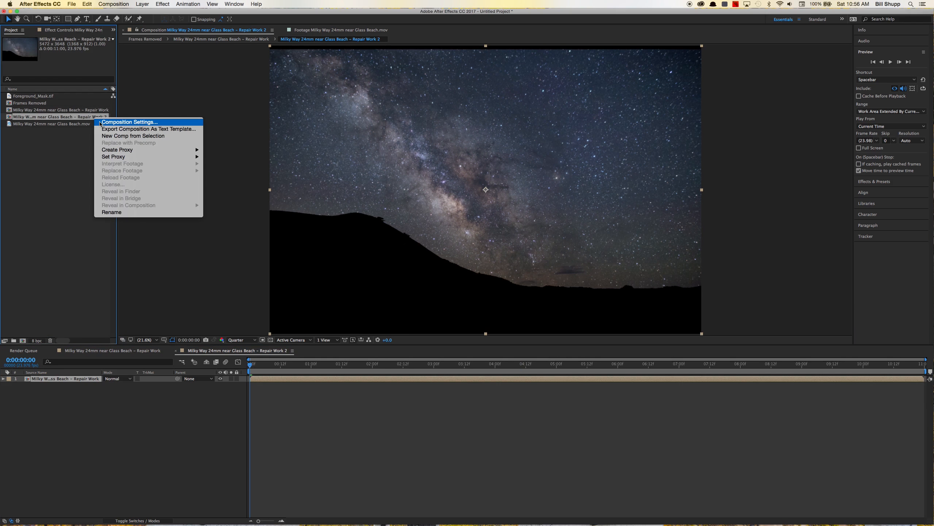
left_click(100, 122)
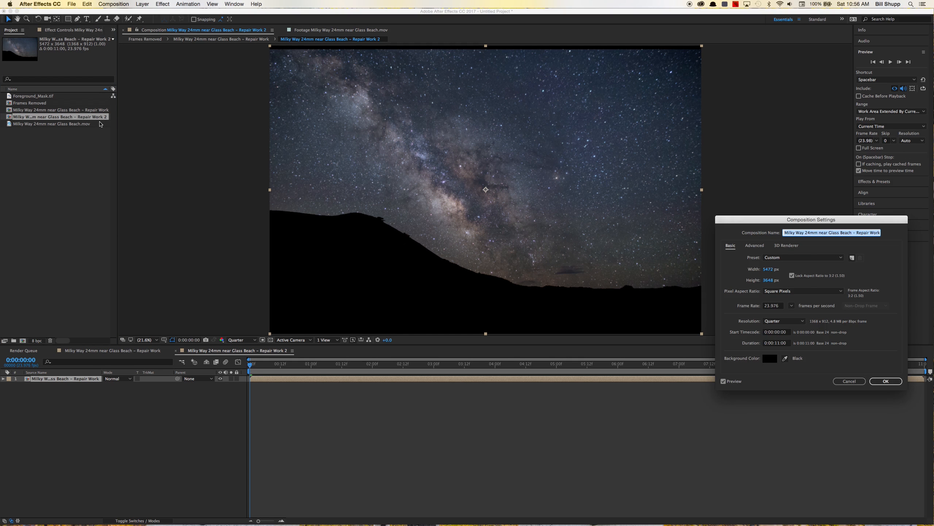
key("Right")
type("Clean")
key("Return")
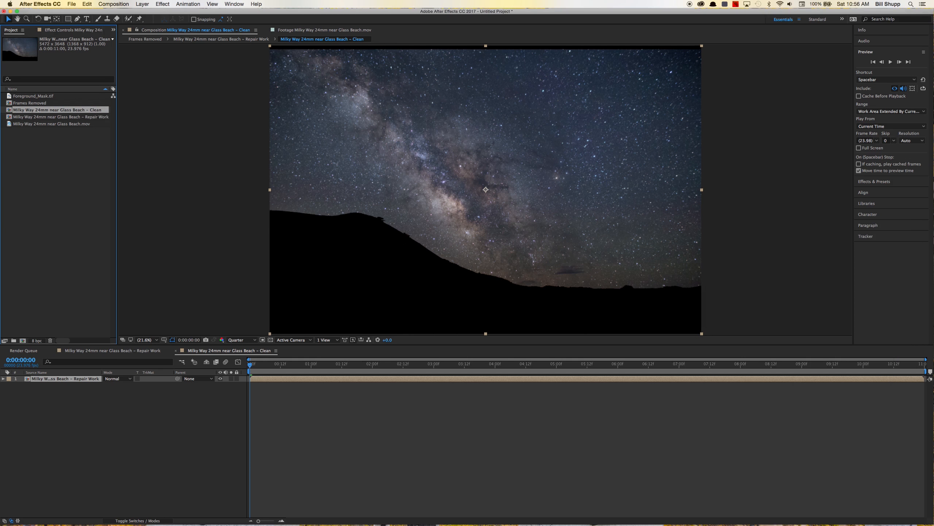
- Reduce the Clean composition's frame size to 5337 x 3558 px with the aspect ratio locked
right_click(40, 111)
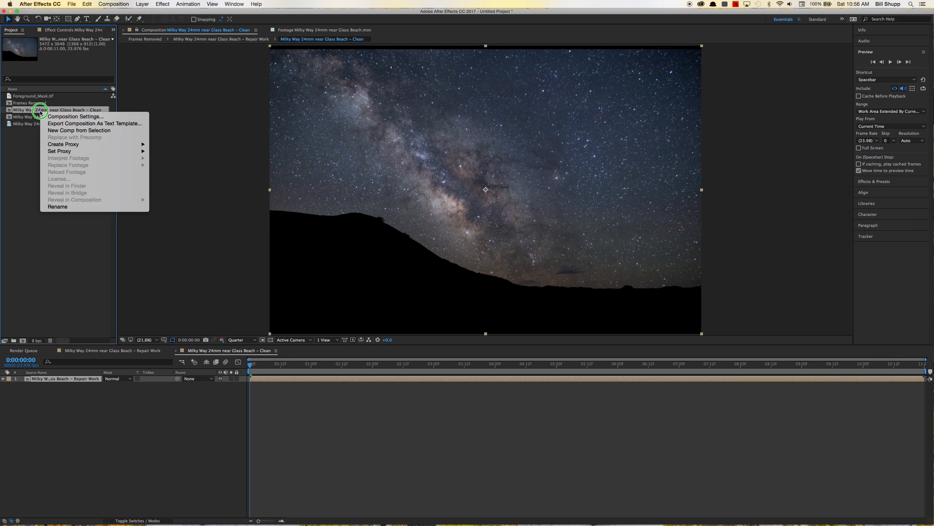
left_click(47, 117)
left_click_drag(781, 219, 767, 159)
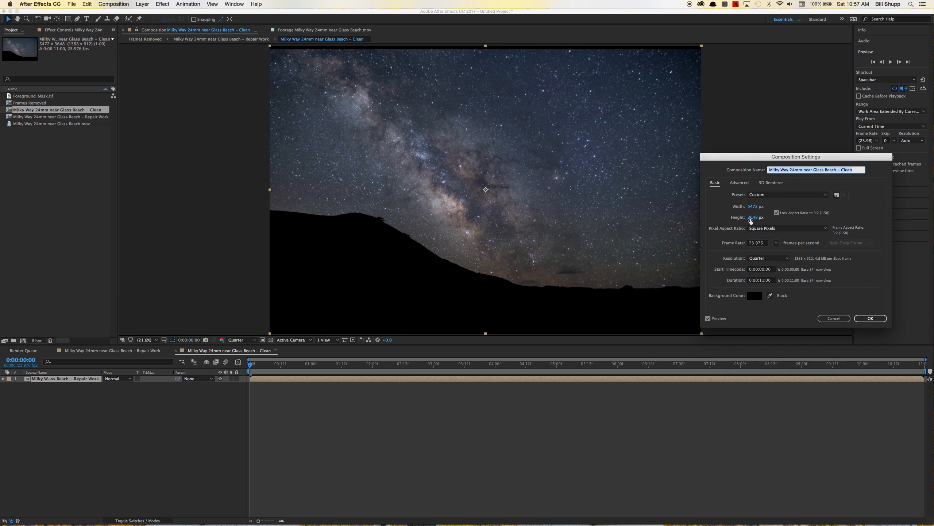
left_click_drag(753, 219, 754, 218)
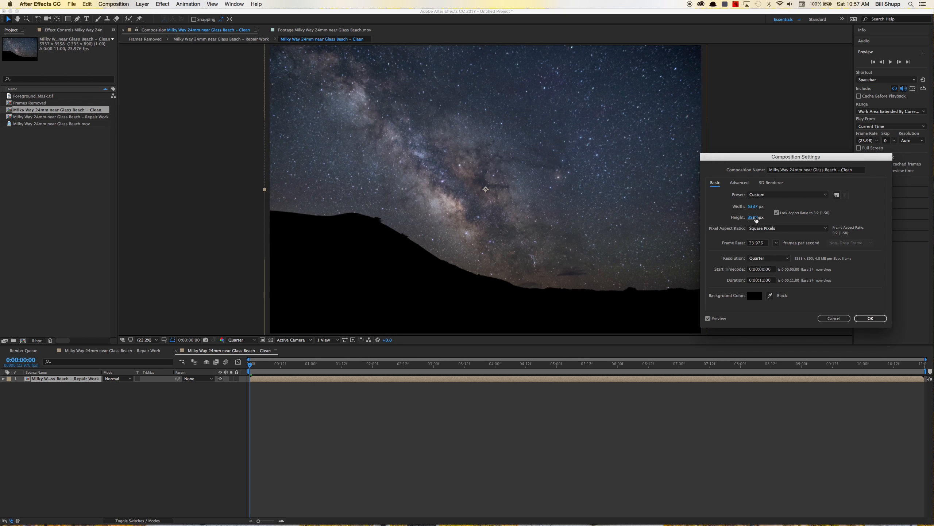
left_click(868, 318)
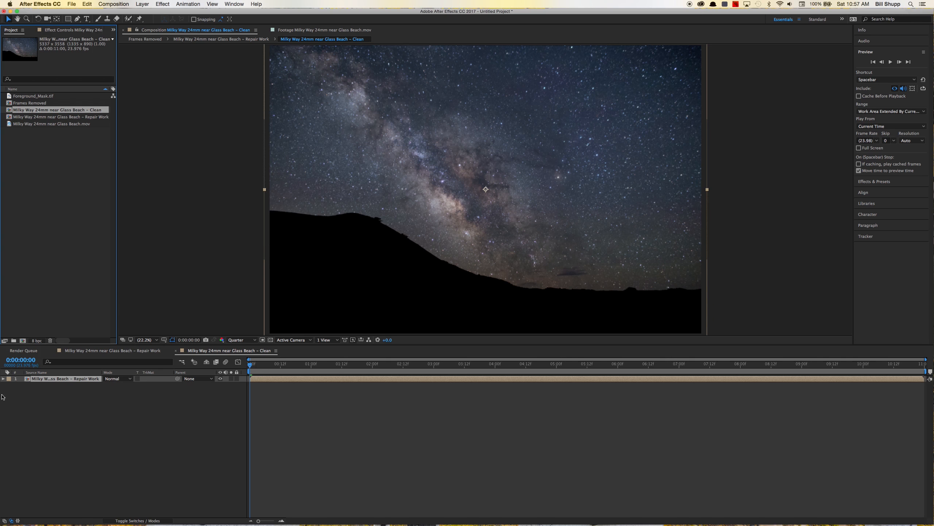
- Shift the nested Repair Work layer horizontally in the Clean comp by setting its Position to 2723.5, 1779.0
left_click(3, 378)
left_click(10, 385)
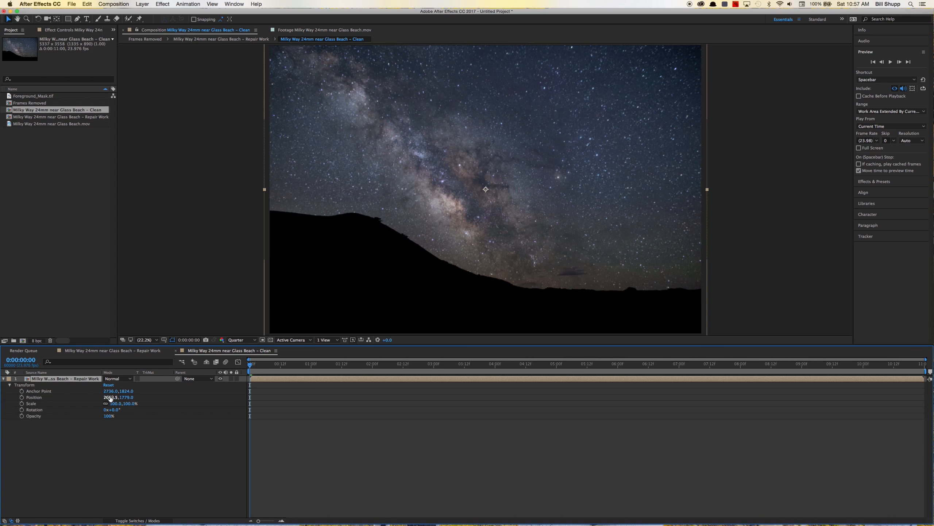
mouse_move(109, 396)
left_mouse_down()
mouse_move(127, 398)
mouse_move(79, 398)
mouse_move(116, 401)
left_mouse_up()
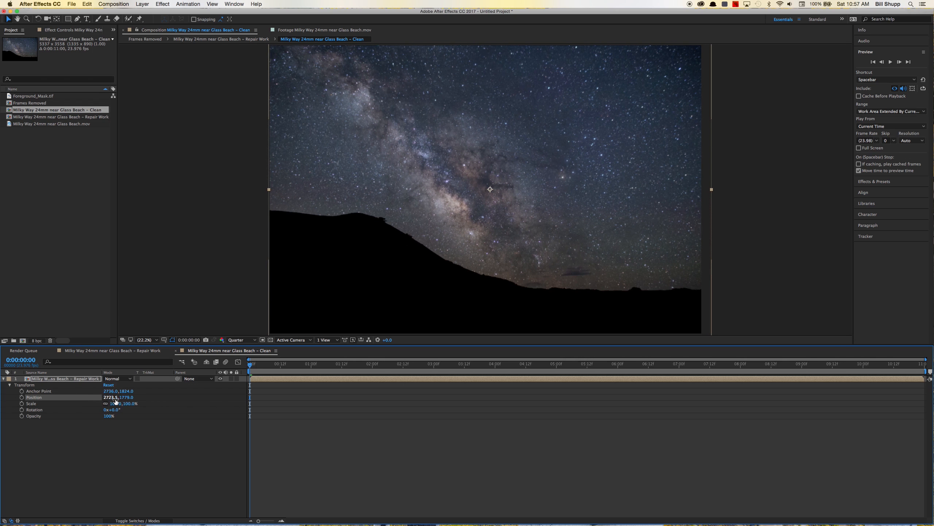
left_click(133, 440)
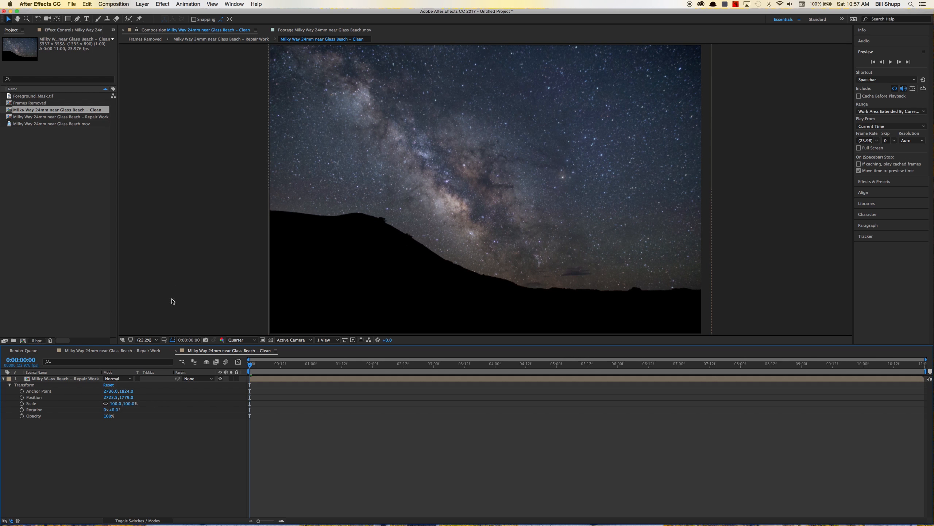
- Add the Clean composition to the render queue and set its output module to the custom CineForm template
left_click(110, 3)
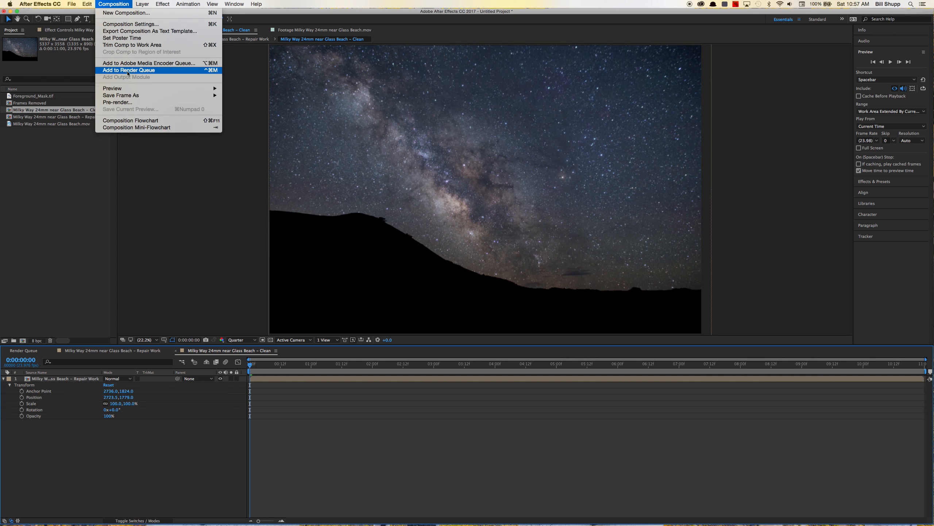
left_click(121, 72)
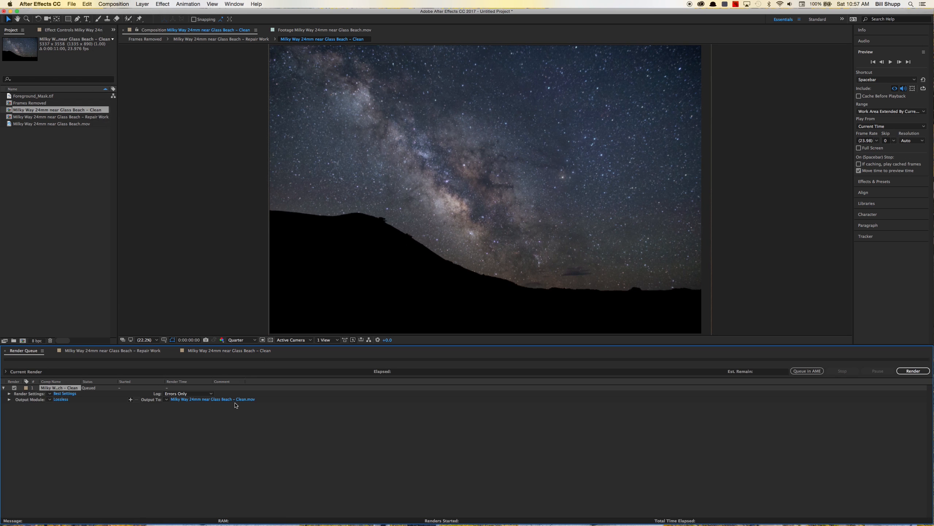
left_click(51, 399)
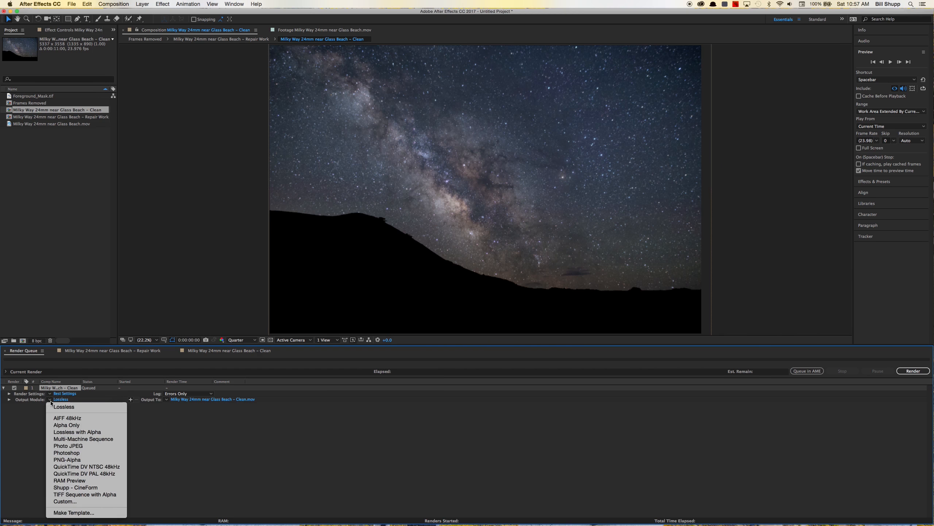
left_click(123, 487)
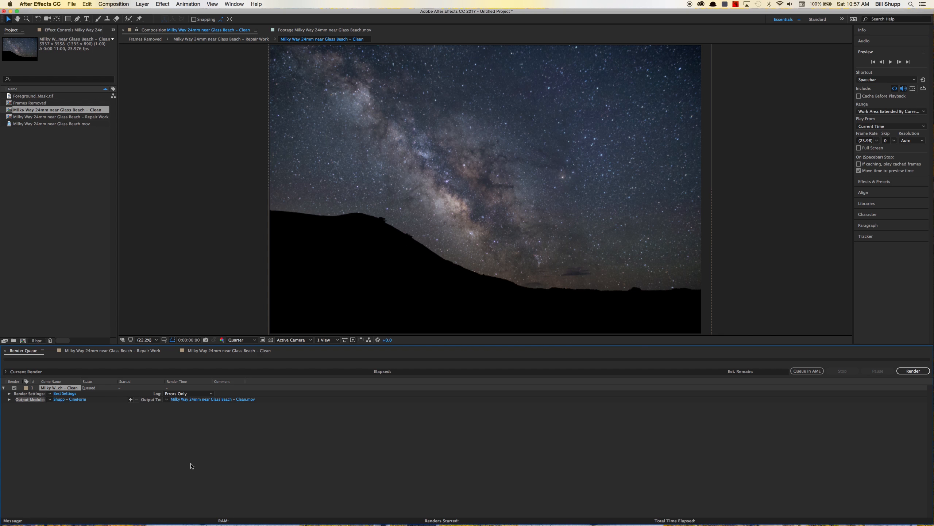